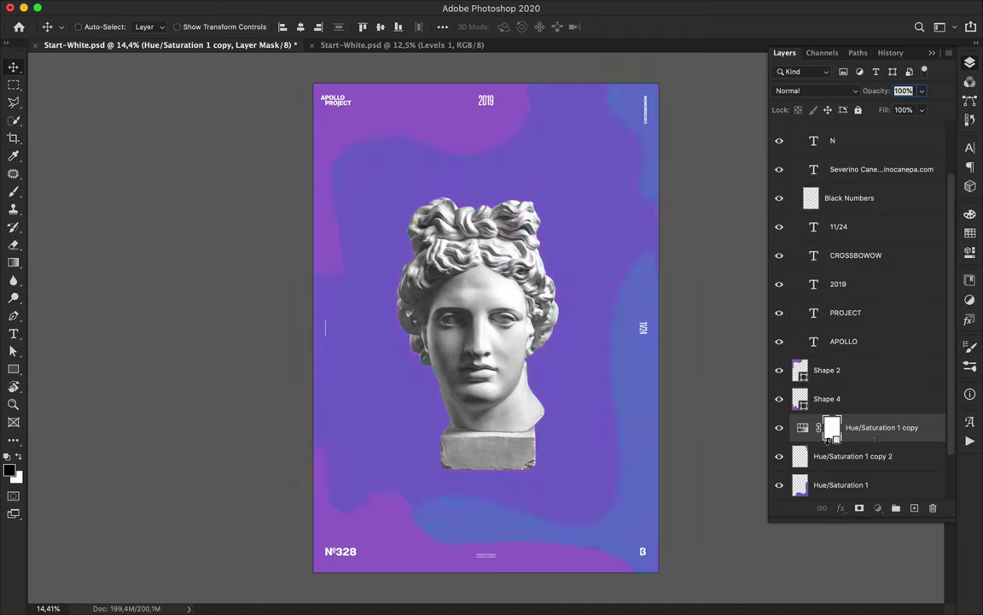
Undo the adjustment layer's misplacement, duplicate Hue/Saturation 1 copy above Shape 4, and clip the duplicate to that shape.
key(super+z)
key(super+z)
drag(894, 372, 889, 414)
alt+click(818, 440)
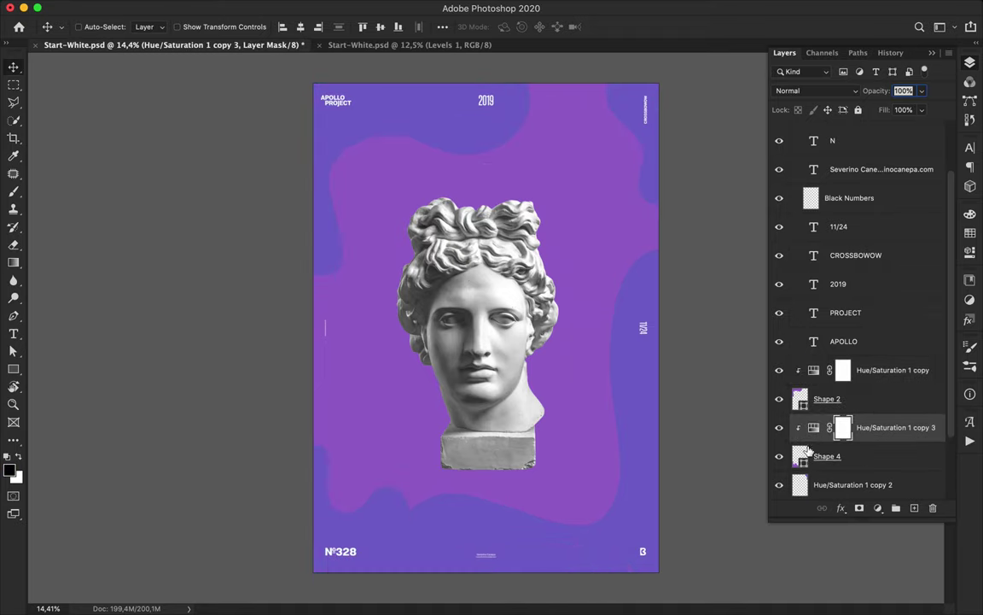
Set the hue of the Hue/Saturation adjustment clipped to Shape 4 to -48.
click(800, 456)
double_click(817, 432)
drag(826, 302, 814, 303)
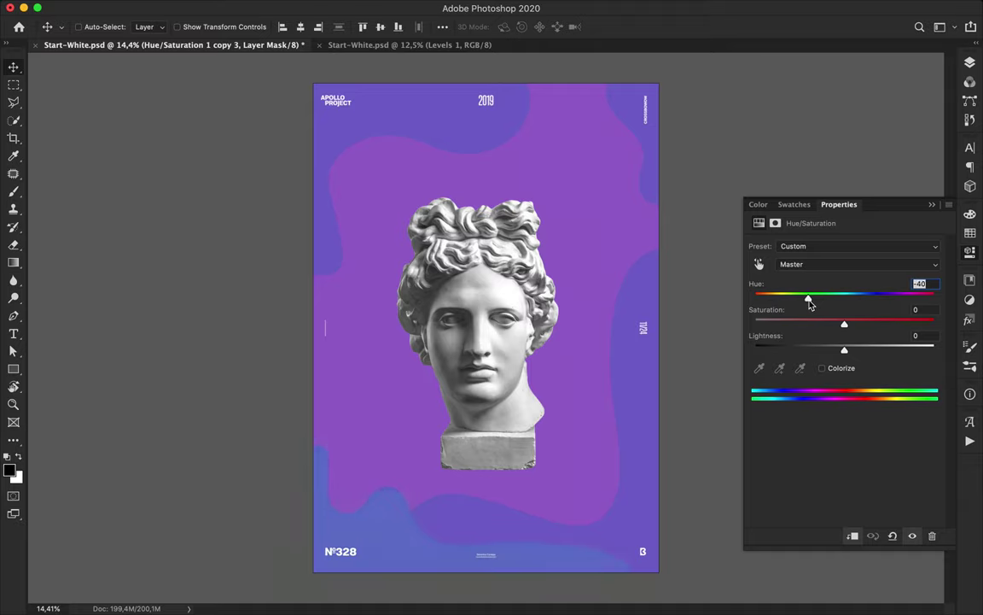
Draw a closed wavy Pen shape, about 4987 × 6114 px, covering the poster's upper-right corner.
key(p)
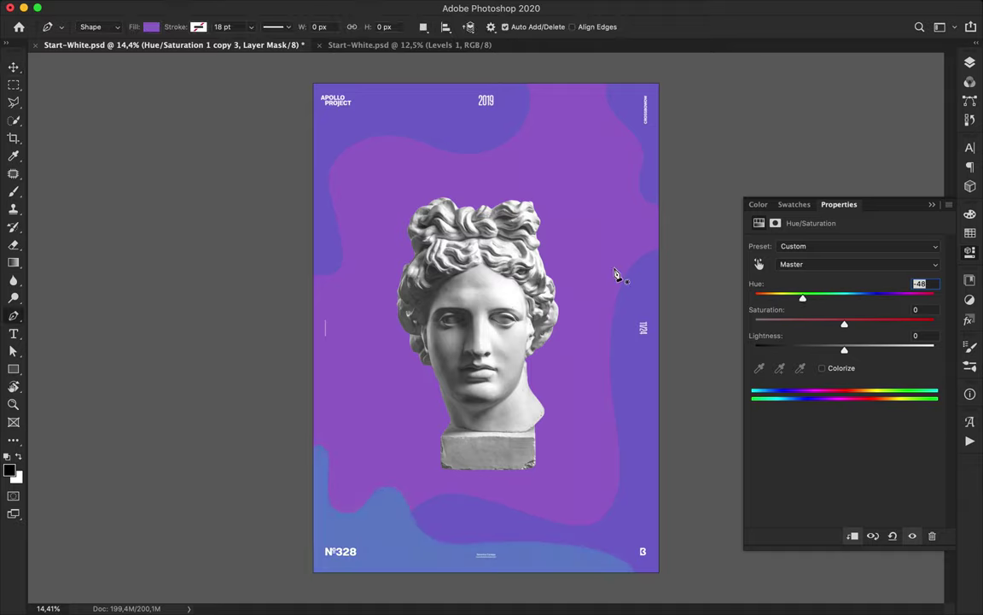
click(614, 365)
drag(581, 331, 585, 289)
drag(624, 229, 604, 195)
drag(540, 176, 544, 145)
drag(500, 108, 499, 107)
drag(430, 103, 439, 62)
click(464, 65)
click(675, 71)
click(671, 366)
click(615, 364)
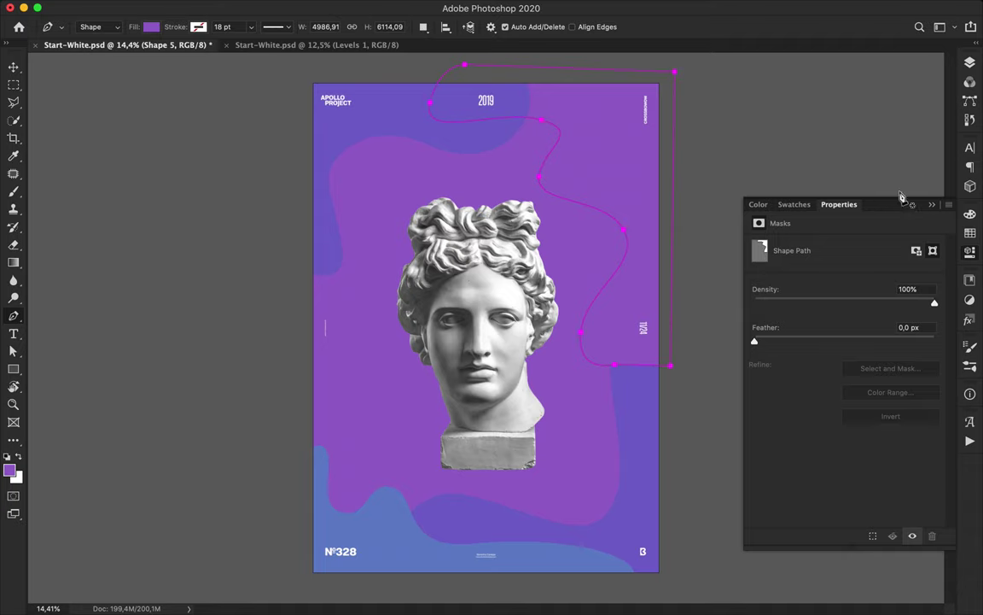
Add duplicate Hue/Saturation adjustments, one clipped to the new upper-right shape and one unclipped above all the shapes.
click(970, 63)
drag(876, 458, 882, 355)
alt+click(880, 444)
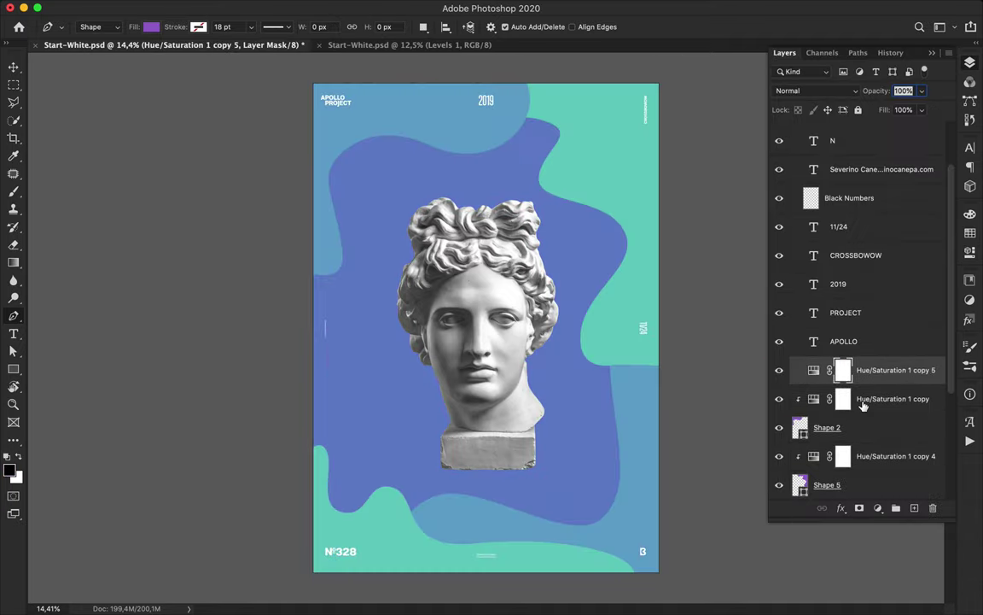
Merge Shape 2 with its clipped Hue/Saturation adjustment and move the merged layer below Shape 4.
key(v)
click(626, 177)
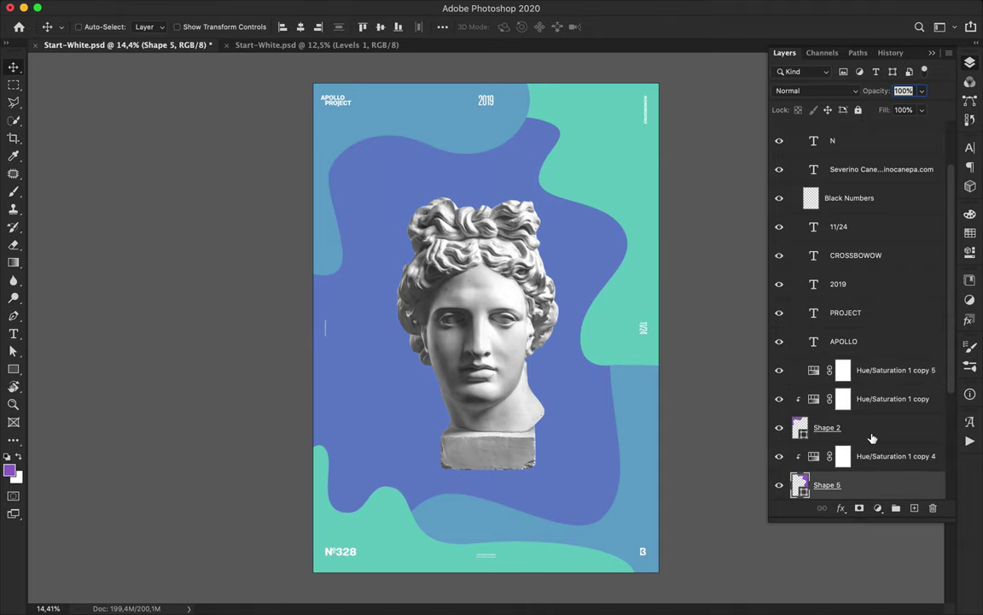
scroll(872, 438, down, 3)
click(872, 328)
shift+click(873, 349)
mouse_move(874, 346)
mouse_down()
mouse_move(880, 432)
mouse_move(874, 341)
mouse_up()
click(873, 328)
shift+click(862, 299)
key(super+e)
drag(879, 302, 875, 421)
Merge the upper-right Shape 5 with its clipped Hue/Saturation adjustment and place the merged layer directly below Shape 4.
super+click(648, 288)
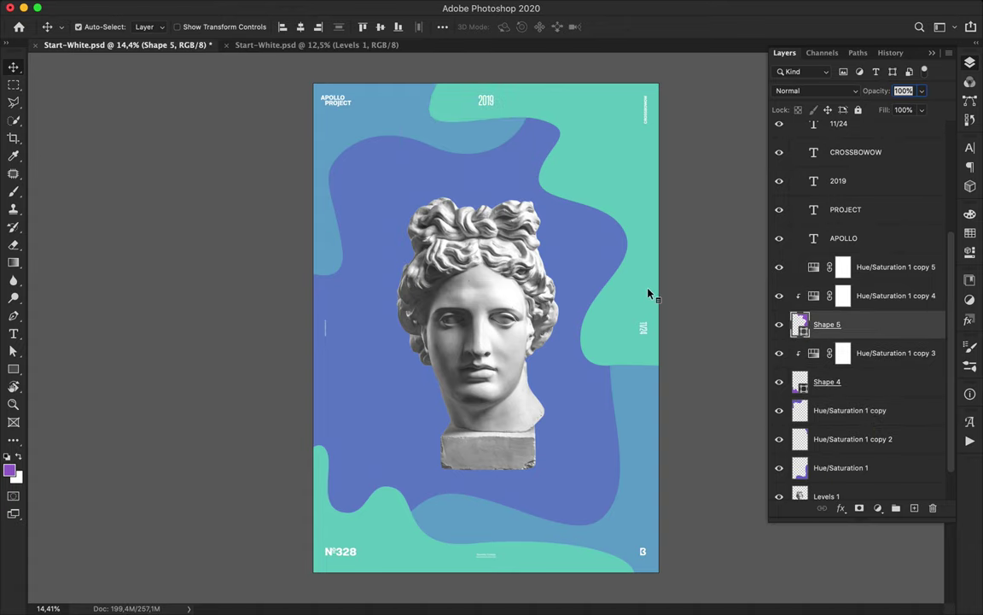
click(881, 305)
shift+click(881, 318)
key(super+e)
key(super+e)
drag(870, 297, 846, 349)
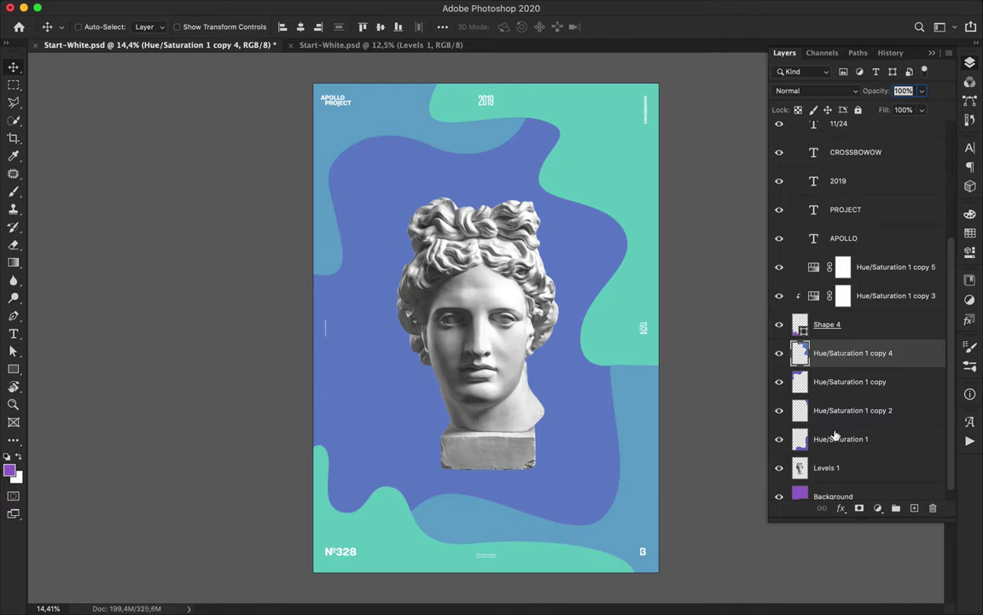
Move the Hue/Saturation 1 copy 2 and Hue/Saturation 1 layers above Hue/Saturation 1 copy 4.
drag(836, 413, 840, 331)
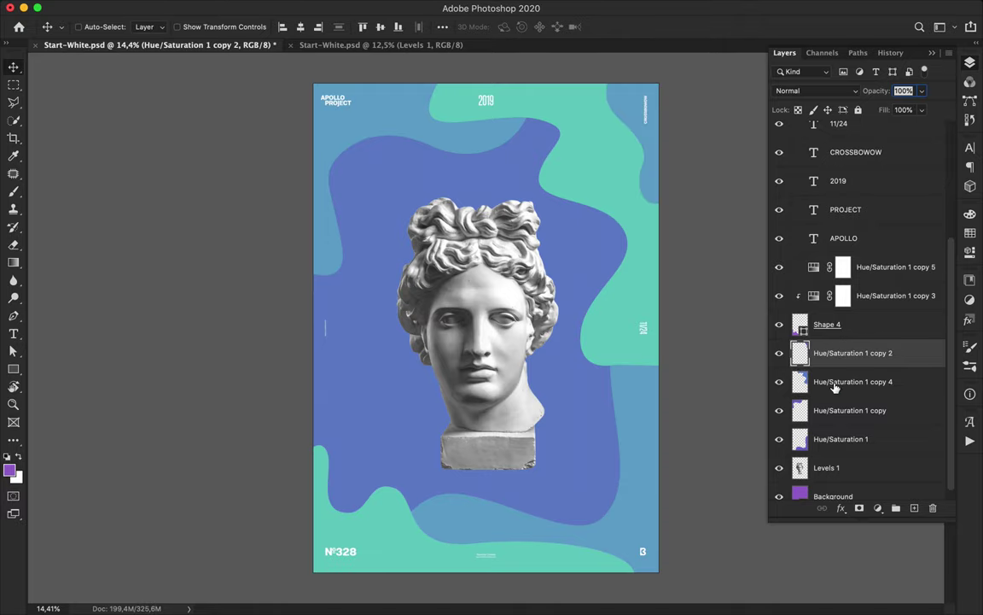
super+click(618, 349)
super+click(638, 390)
super+click(841, 415)
drag(844, 433, 838, 377)
Draw a closed wavy Pen shape, about 1644 × 6355 px, along the poster's left edge.
key(p)
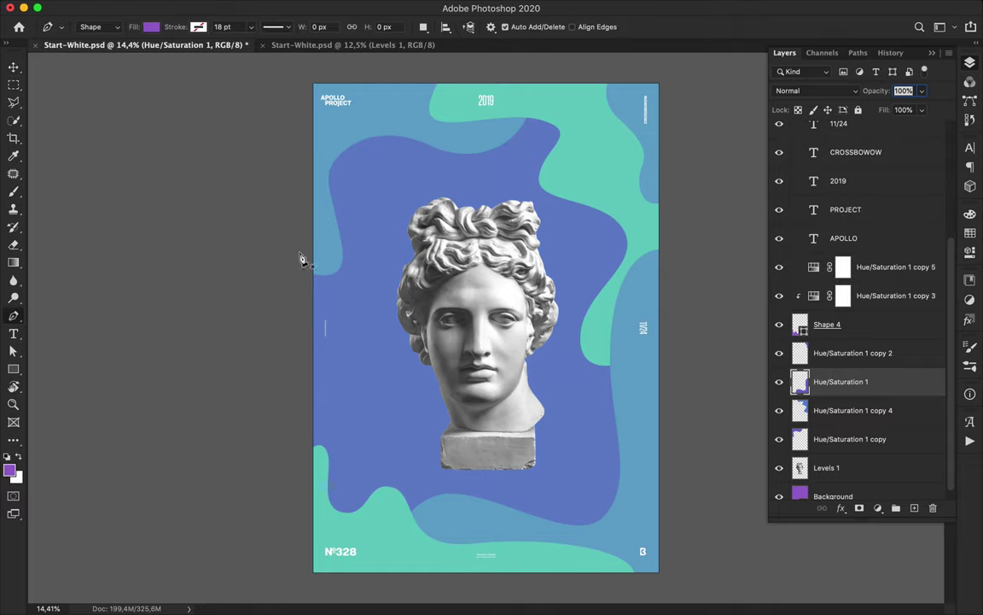
drag(325, 216, 350, 208)
click(356, 253)
drag(347, 332, 301, 350)
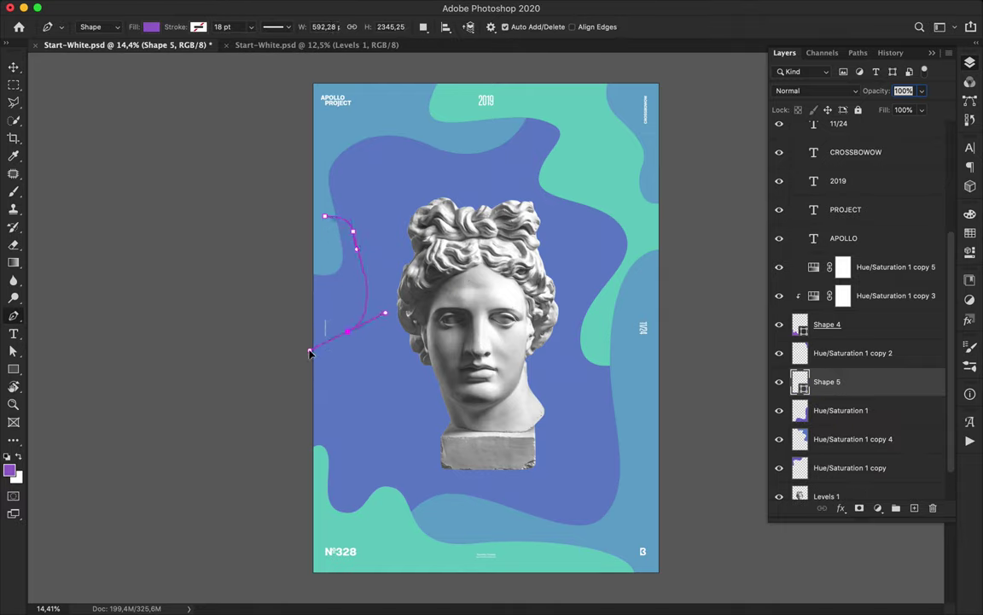
drag(374, 498, 359, 519)
click(302, 529)
click(298, 222)
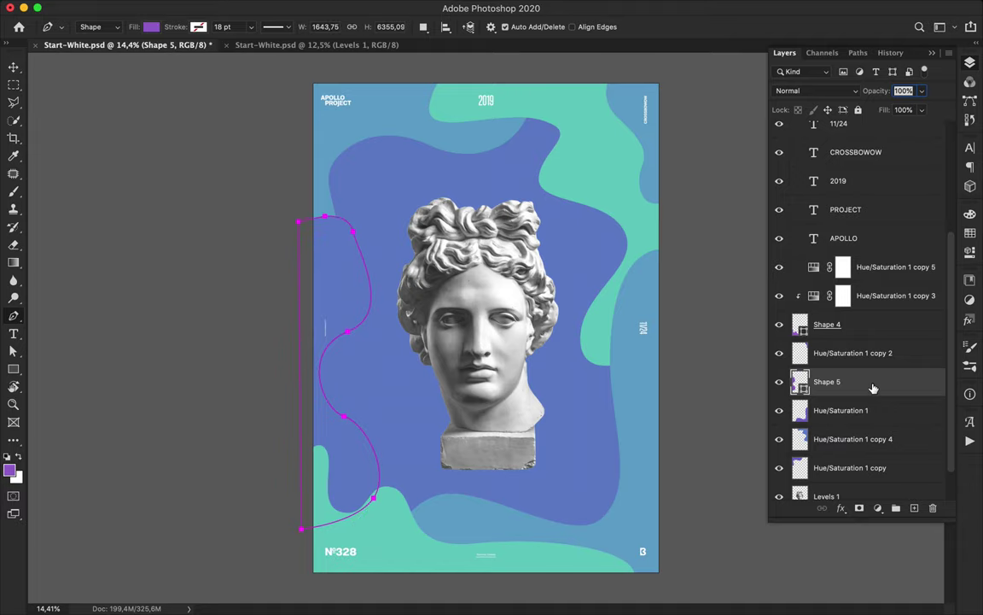
Place the left-edge shape below Hue/Saturation 1 copy 4 with a clipped Hue/Saturation duplicate whose hue is shifted to green.
drag(873, 388, 872, 446)
drag(886, 299, 886, 424)
double_click(803, 439)
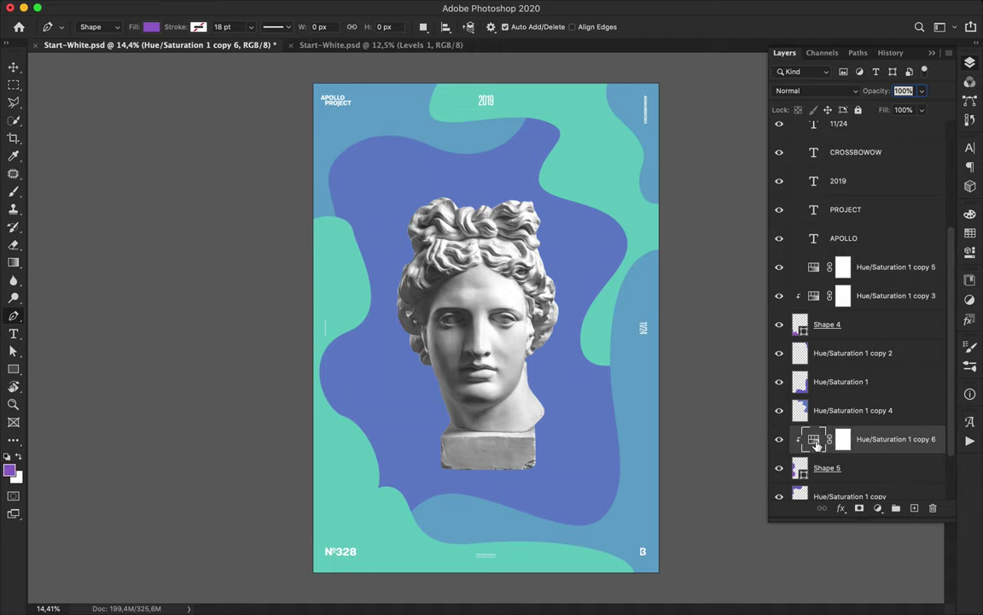
drag(802, 299, 787, 299)
click(821, 159)
key(super+z)
Merge the green left-edge shape with its adjustment and move the merged layer directly above Levels 1.
key(v)
click(969, 63)
shift+click(878, 463)
key(super+e)
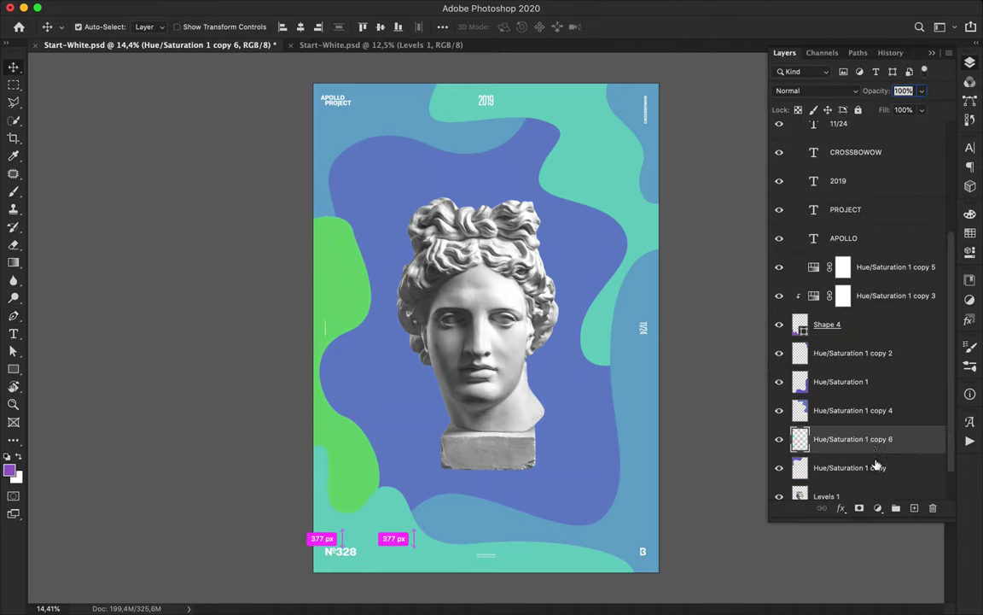
scroll(877, 463, down, 2)
drag(865, 404, 865, 437)
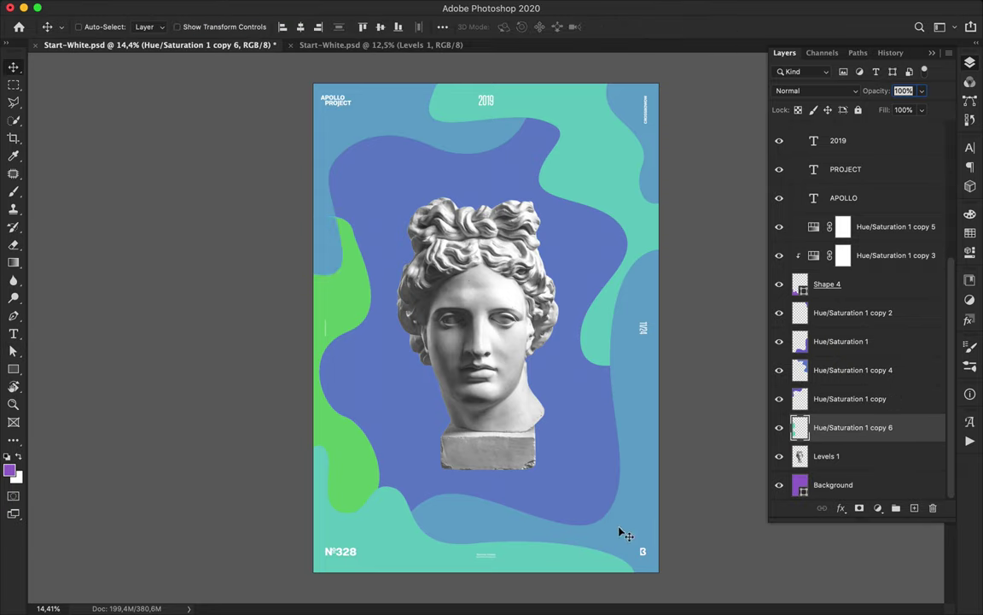
Draw a closed wavy Pen shape, about 2764 × 5011 px, over the poster's lower-right corner.
key(p)
click(540, 528)
drag(547, 492, 564, 491)
drag(597, 437, 583, 386)
drag(602, 336, 633, 329)
click(672, 331)
click(669, 577)
click(669, 577)
click(559, 577)
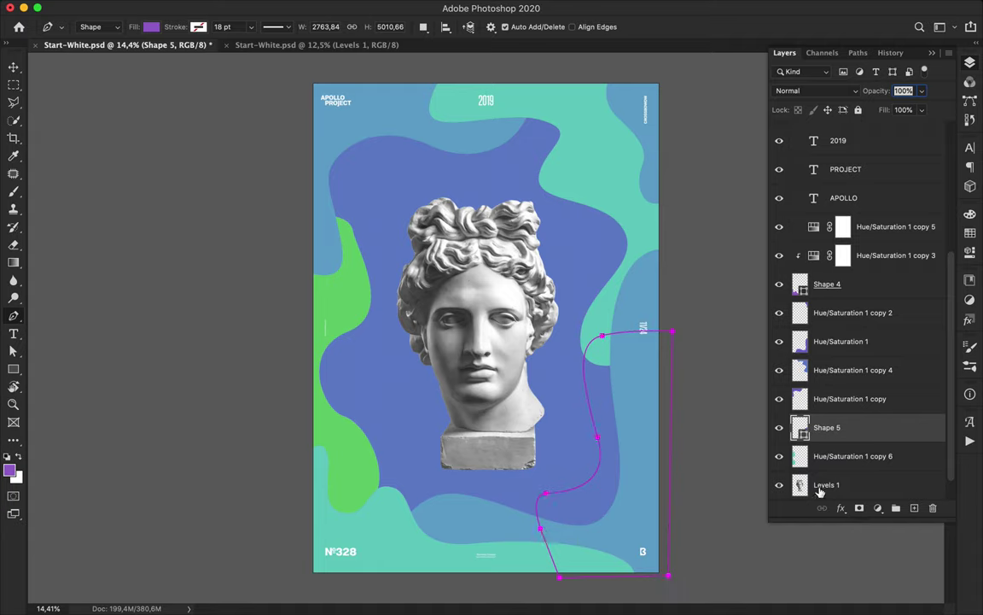
Clip a duplicate of Hue/Saturation 1 copy 3 to the lower-right shape and move both below Hue/Saturation 1 copy 5.
drag(887, 257, 886, 413)
alt+click(871, 441)
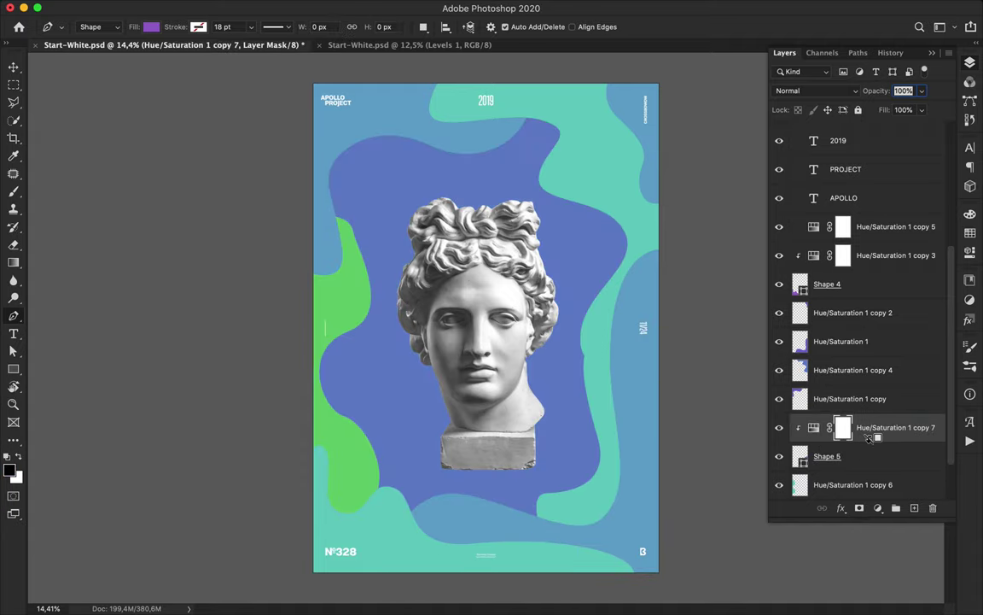
key(v)
drag(862, 461, 878, 237)
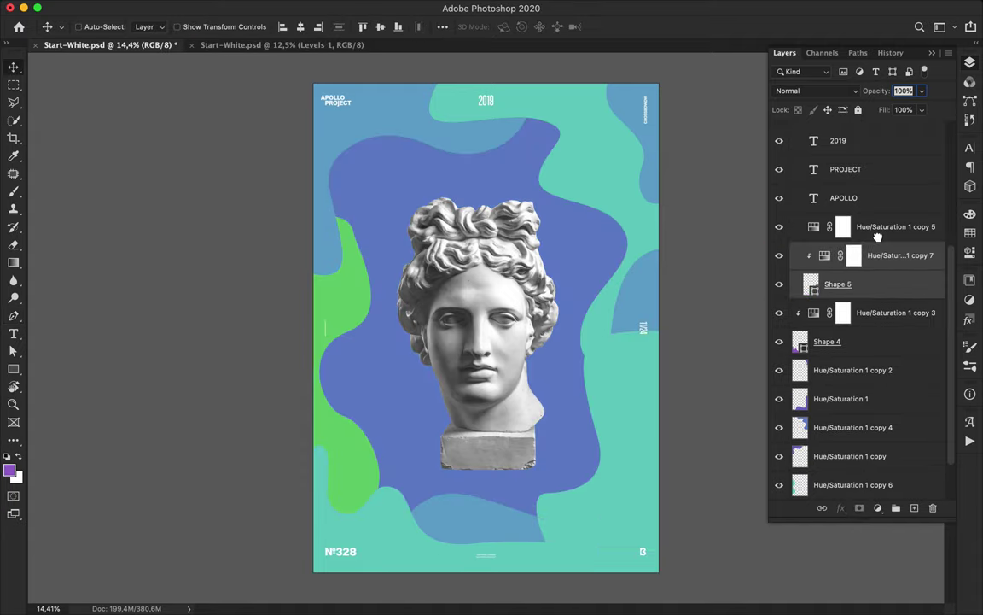
Set the hue of the lower-right shape's adjustment to -100 and merge the adjustment with the shape.
double_click(825, 258)
drag(801, 294, 784, 300)
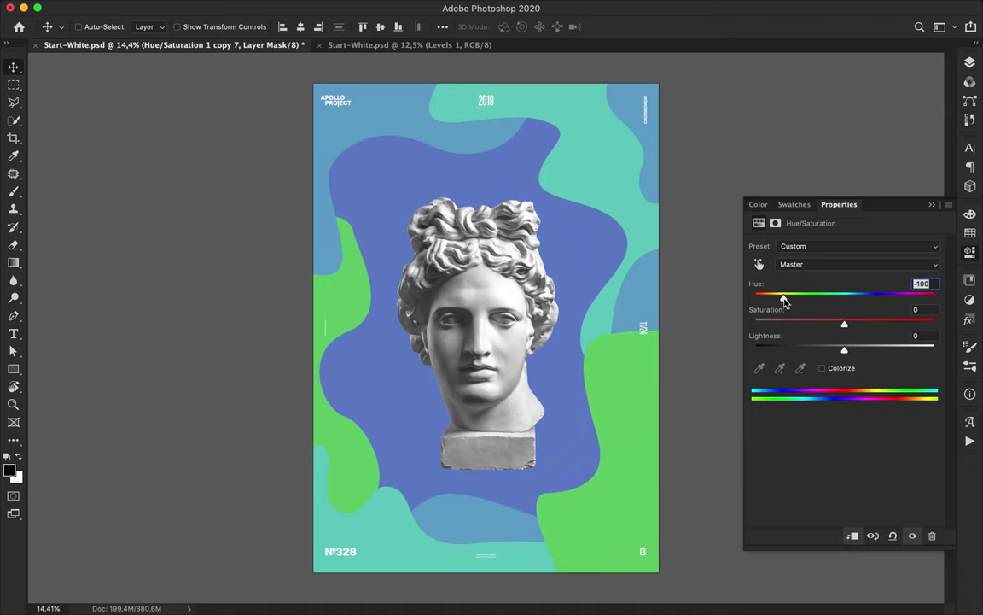
click(970, 62)
shift+click(886, 282)
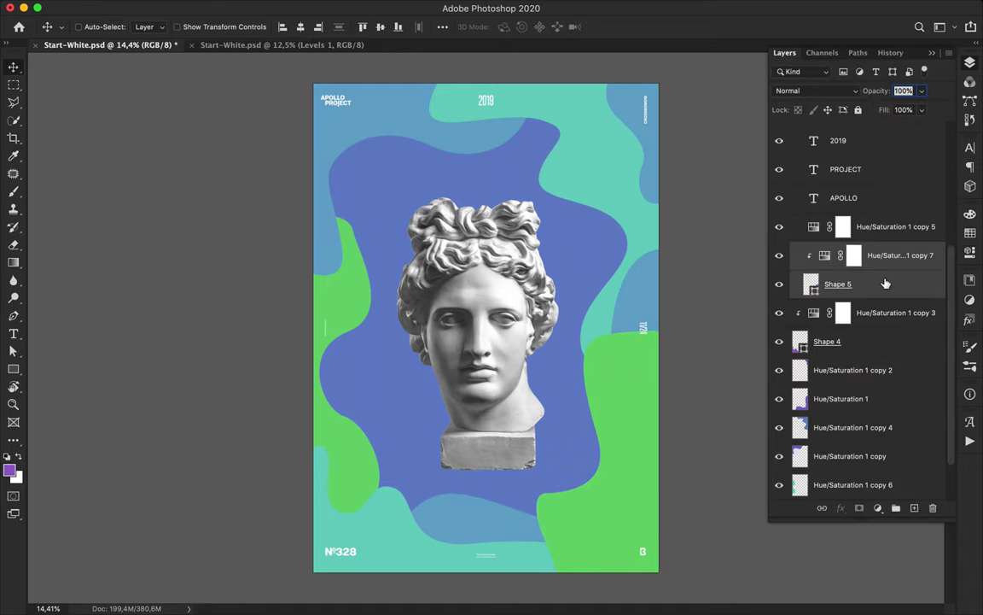
key(super+e)
Move the merged green layer below Hue/Saturation 1 copy and shift it slightly up and left on the canvas.
drag(876, 265, 862, 431)
drag(580, 473, 567, 446)
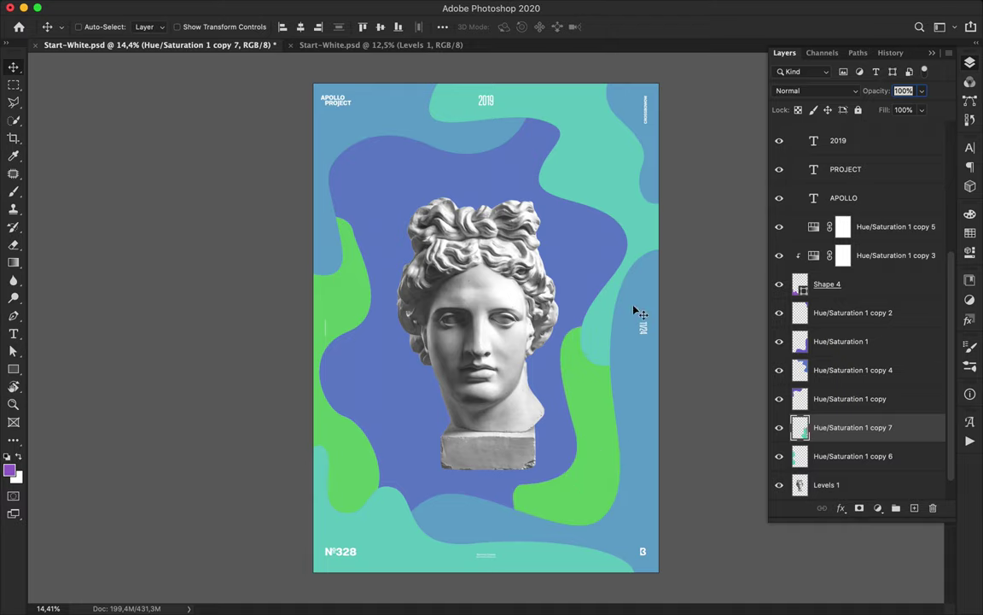
Draw a closed wavy Pen shape, about 5615 × 3516 px, across the poster's upper-left and top area.
key(p)
click(321, 254)
drag(370, 249, 368, 226)
drag(354, 192, 369, 189)
click(428, 193)
click(427, 193)
click(429, 156)
drag(444, 129, 471, 134)
click(570, 164)
click(577, 100)
click(371, 87)
click(301, 149)
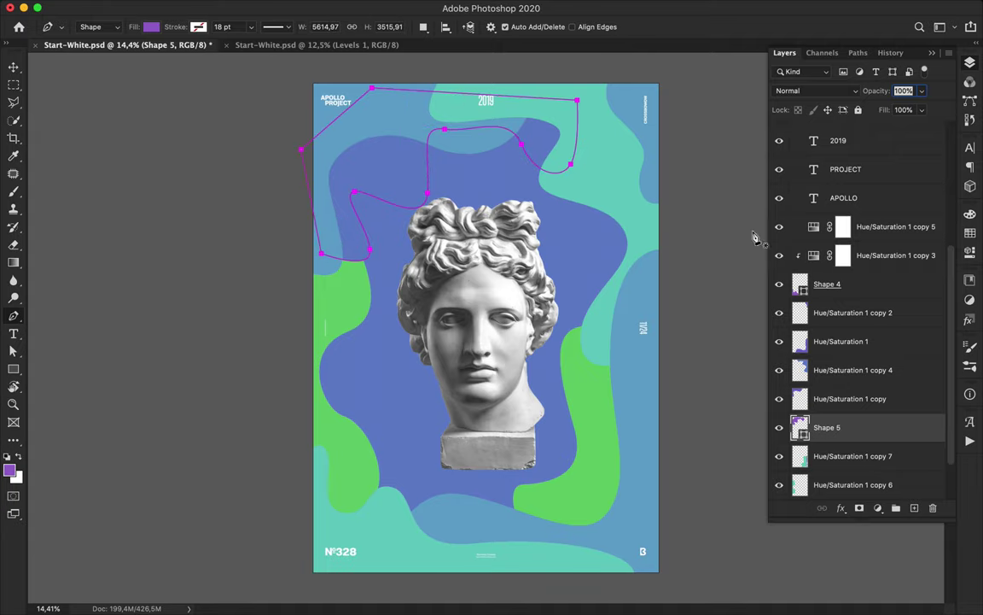
click(879, 508)
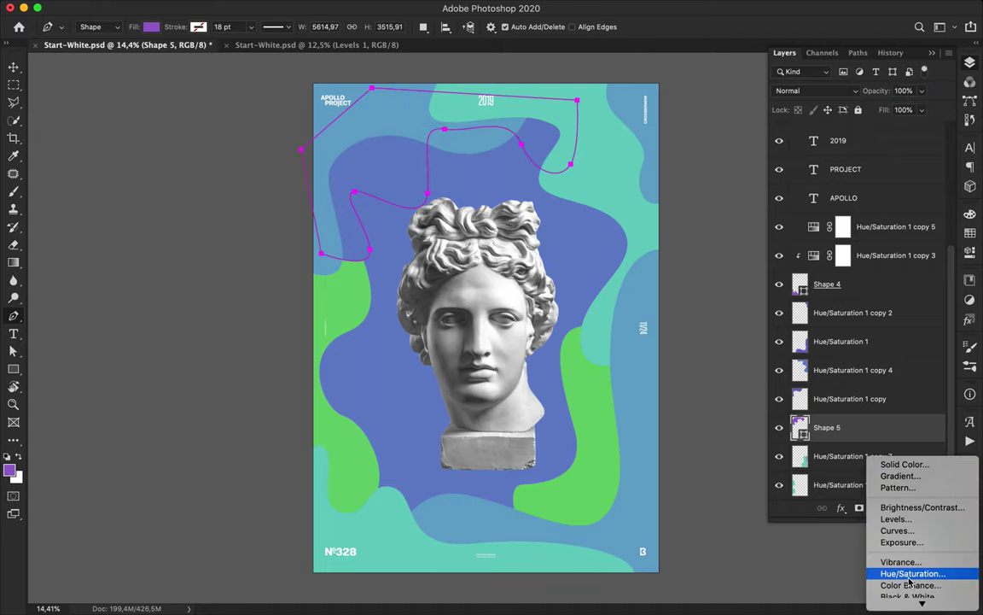
click(892, 529)
click(969, 64)
click(869, 428)
key(Delete)
Clip a duplicate of Hue/Saturation 1 copy 3 to the new top shape and set its hue to +27.
drag(871, 259, 855, 417)
alt+click(816, 440)
double_click(817, 428)
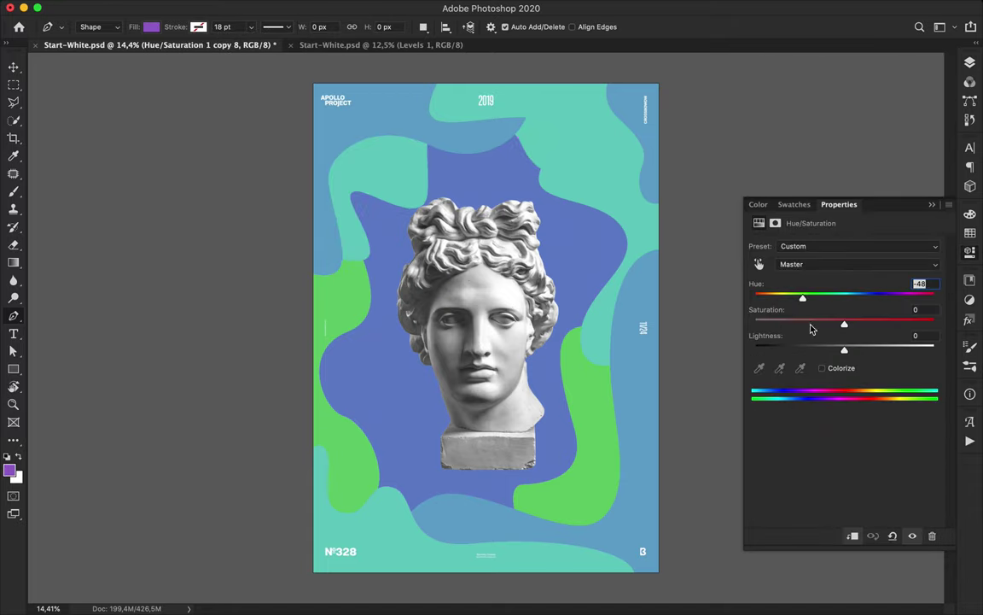
drag(803, 300, 869, 302)
Hide the Levels 1 layer containing the statue head.
key(v)
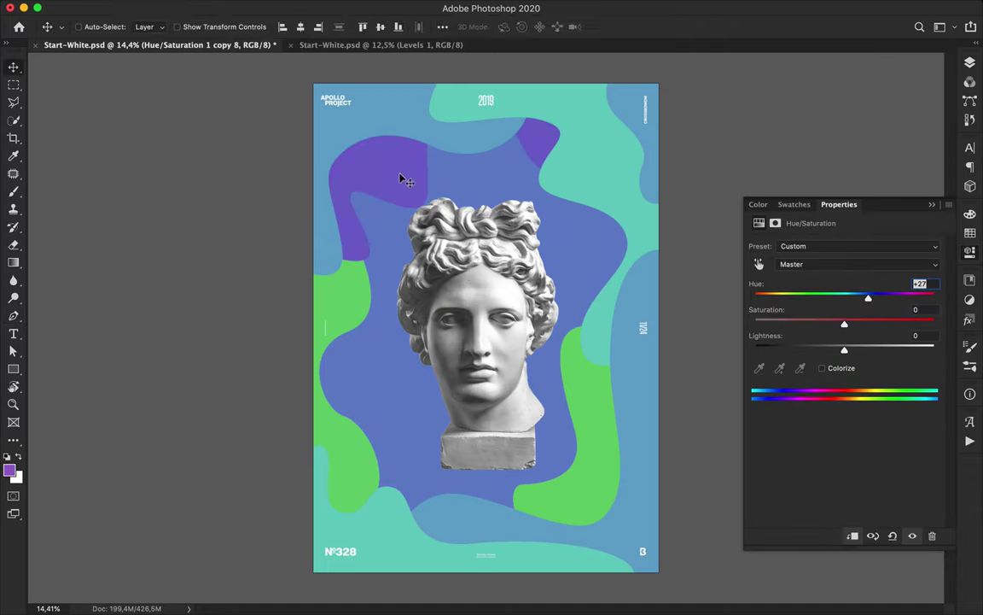
click(517, 295)
click(969, 62)
scroll(853, 341, down, 5)
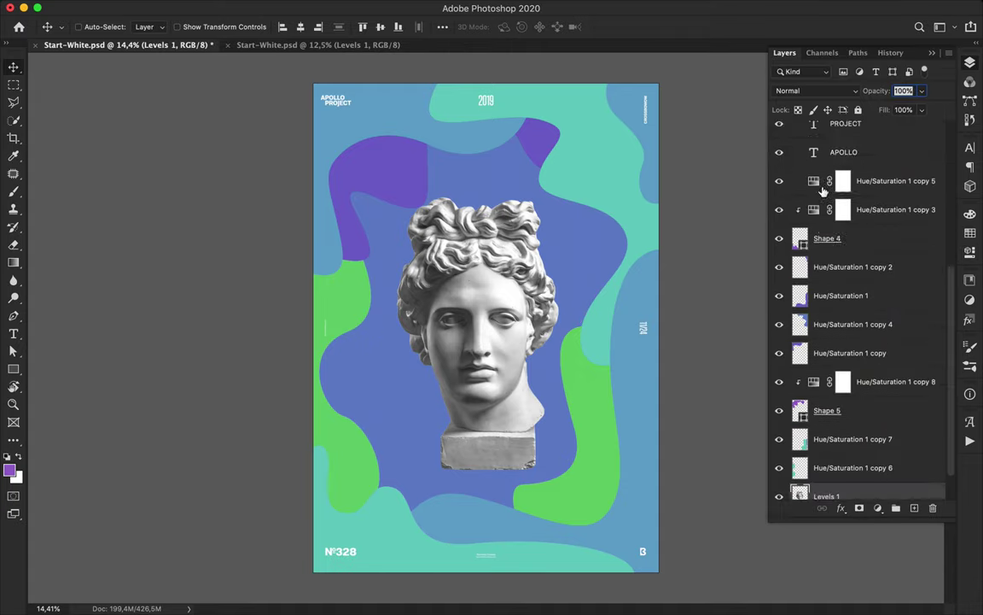
click(779, 456)
Draw a closed wavy Pen shape, about 6308 × 3678 px, across the bottom of the poster, starting above the Shape 5 layer.
click(862, 370)
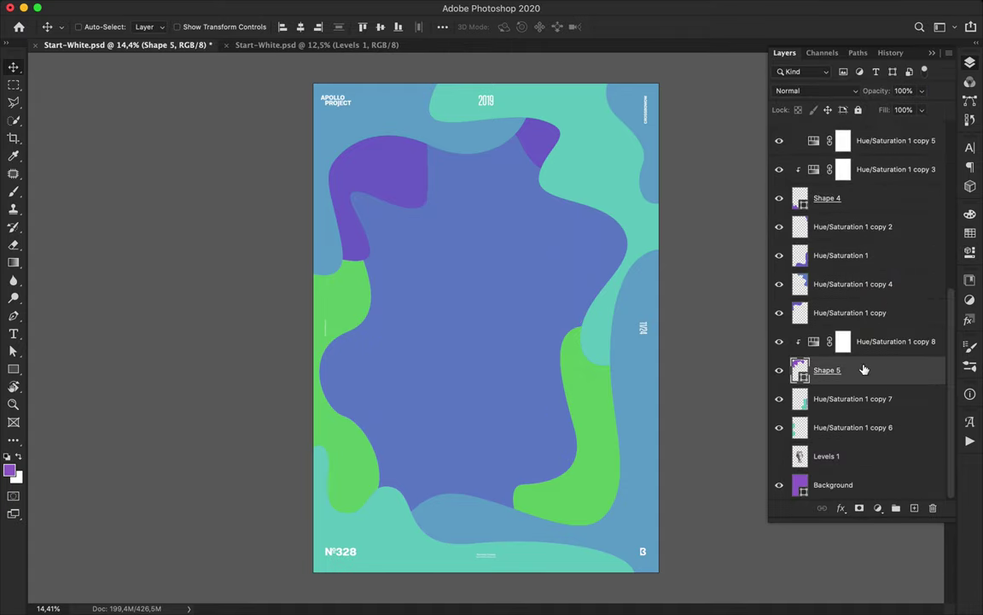
key(p)
click(353, 478)
mouse_move(402, 449)
mouse_down()
mouse_move(431, 471)
mouse_move(488, 461)
mouse_move(580, 428)
mouse_move(630, 396)
mouse_up()
click(663, 406)
click(653, 570)
click(365, 563)
click(354, 476)
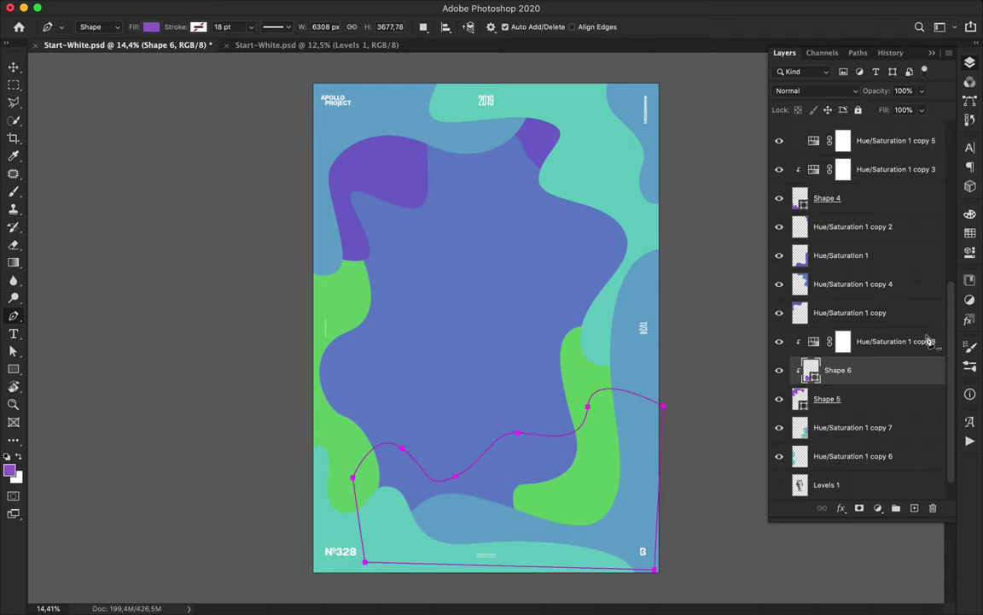
Move the bottom shape below Shape 5 and clip a duplicate of Hue/Saturation 1 copy 8 to it.
drag(868, 367, 869, 400)
drag(875, 346, 878, 380)
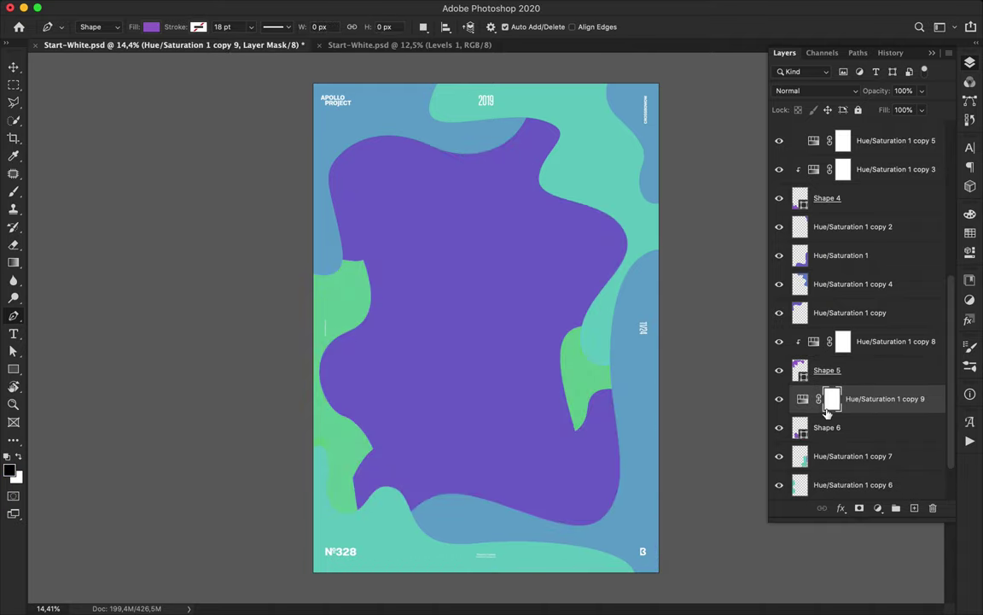
alt+click(824, 413)
Merge the bottom shape with its adjustment and move the merged layer directly above Levels 1.
shift+click(867, 431)
key(super+e)
drag(863, 401, 863, 459)
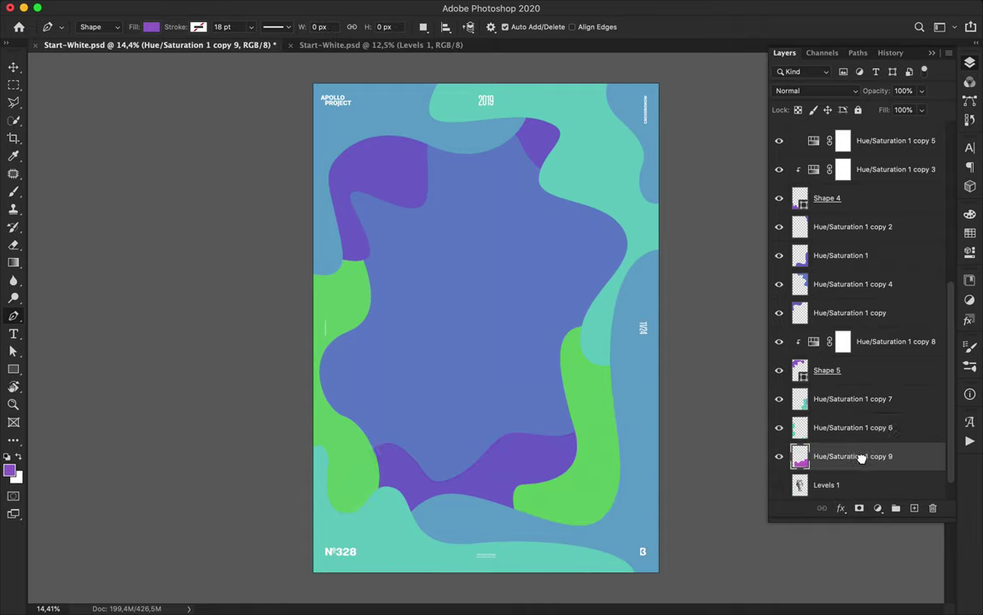
Draw a closed wavy Pen shape on the right side of the poster, reaching inward past the teal and green shapes.
click(572, 373)
drag(545, 327, 570, 284)
drag(605, 274, 591, 227)
click(579, 255)
drag(586, 177, 608, 177)
click(652, 214)
click(650, 369)
click(571, 372)
Clip a duplicate of Hue/Saturation 1 copy 8 to the right-side shape and merge the two layers.
drag(869, 344, 871, 436)
alt+click(857, 468)
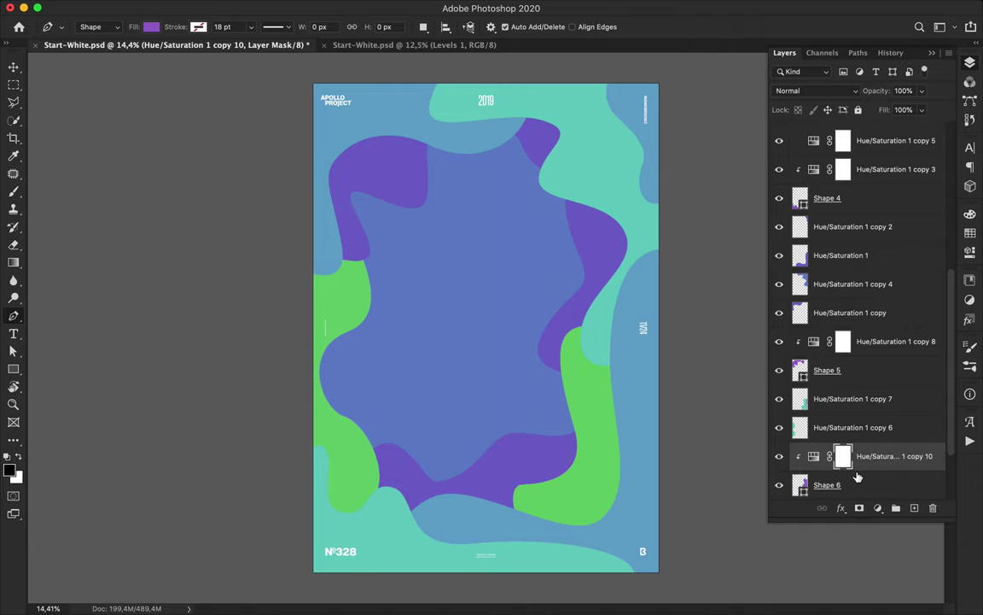
key(v)
scroll(856, 478, down, 3)
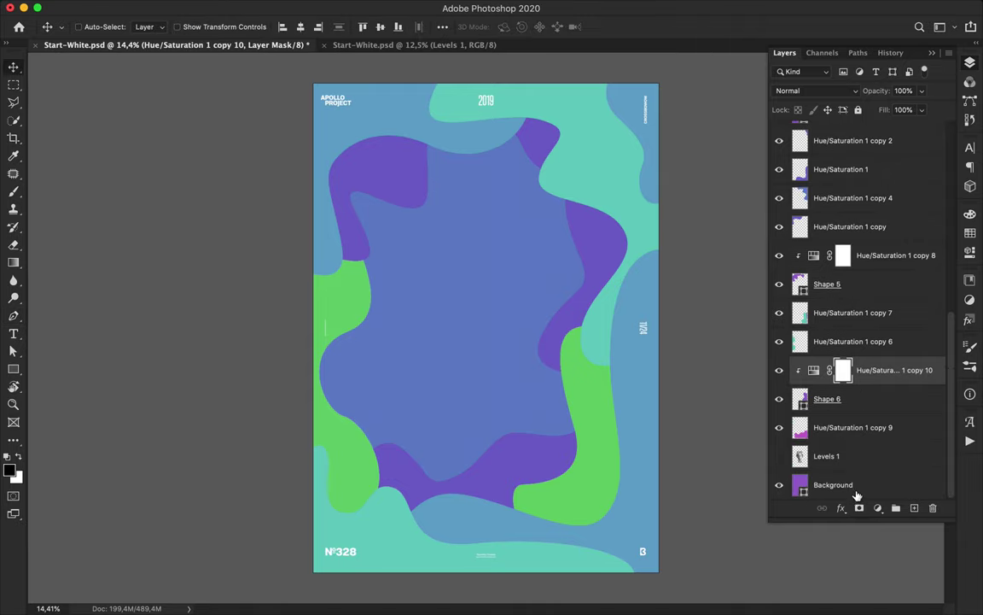
shift+click(863, 403)
key(ctrl+e)
Draw a closed wavy Pen shape, about 3073 × 5697 px, on the left side reaching toward the poster's center.
key(p)
click(391, 199)
click(393, 244)
drag(387, 315, 401, 335)
drag(427, 401, 349, 421)
drag(290, 436, 293, 203)
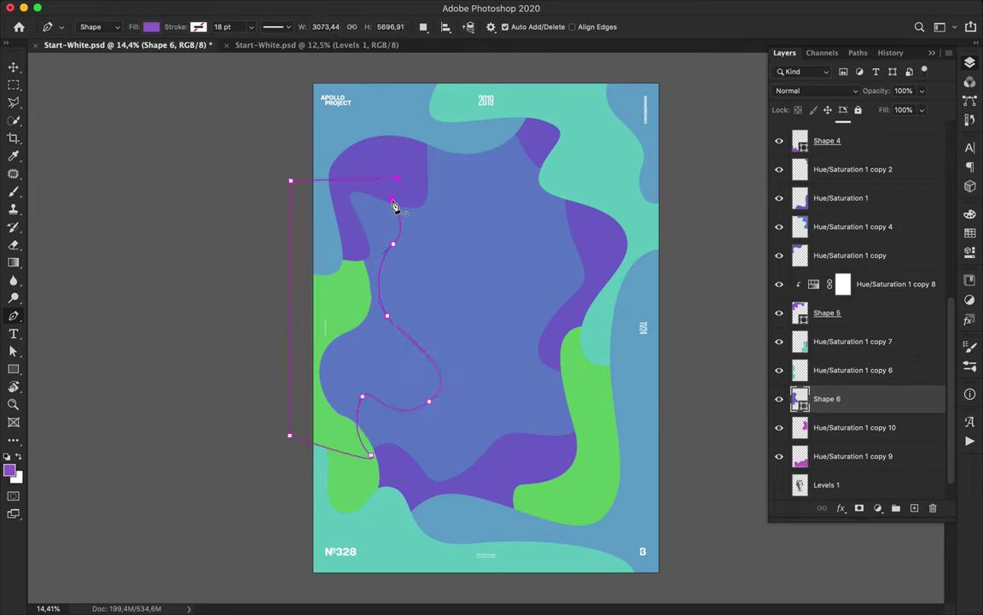
Clip a duplicate of Hue/Saturation 1 copy 8 to the new left shape and set its hue to +45.
key(v)
drag(864, 289, 864, 384)
alt+click(816, 410)
double_click(816, 403)
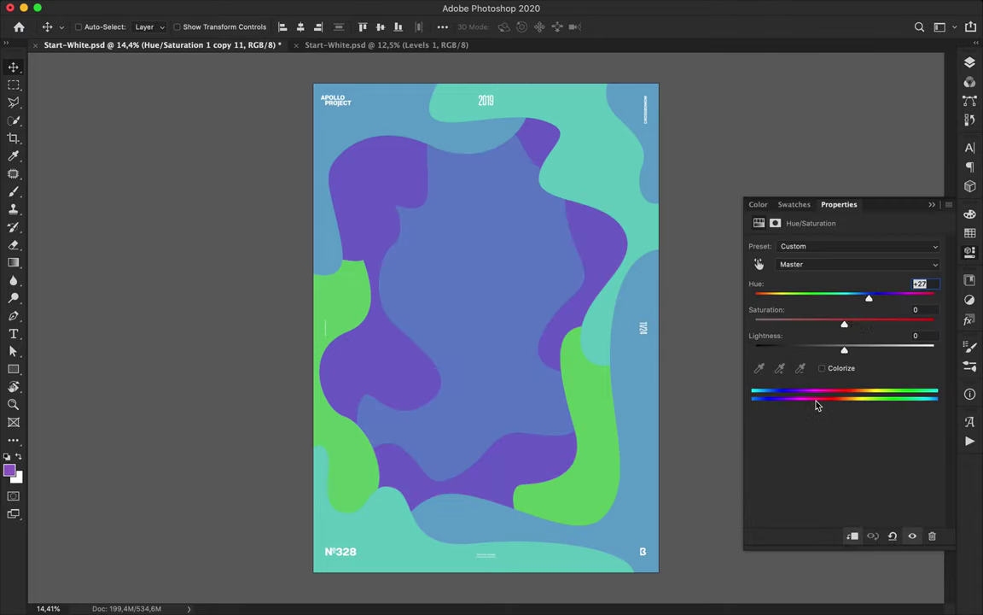
drag(869, 300, 887, 305)
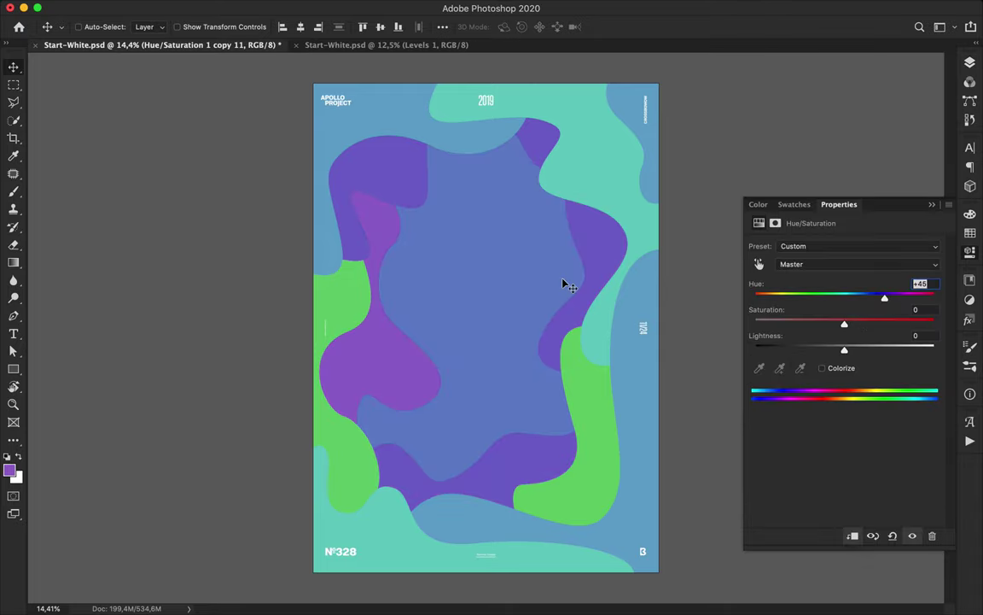
Draw a closed wavy Pen shape in the poster's upper-right area, winding down between the blue center and the teal shape.
key(F7)
key(p)
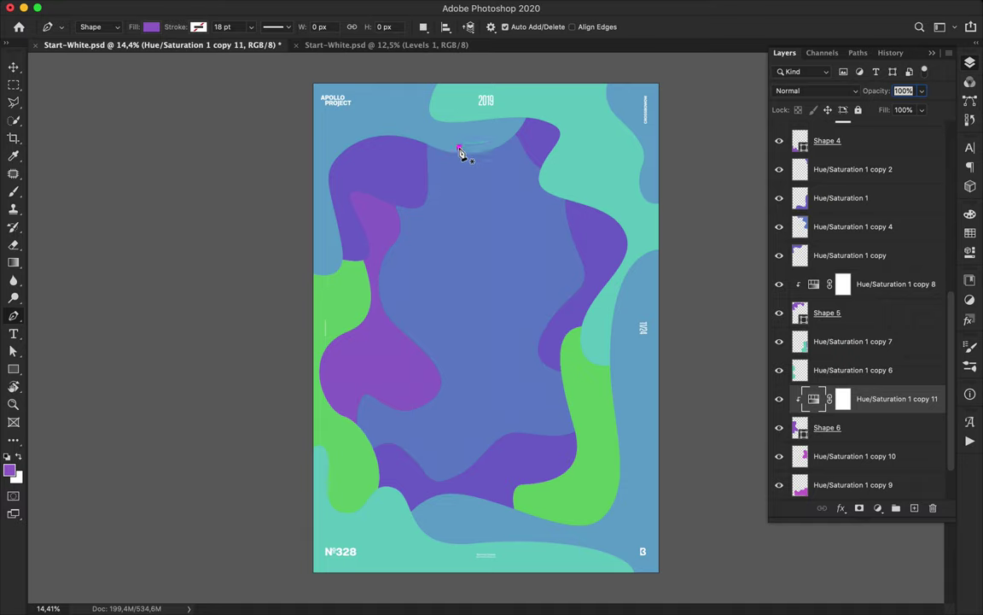
click(459, 147)
drag(492, 155, 502, 177)
drag(563, 278, 563, 280)
drag(564, 321, 579, 327)
click(655, 242)
click(588, 101)
click(487, 110)
Clip a duplicate of Hue/Saturation 1 copy 11 to the new upper-right shape and merge the two layers.
drag(889, 433, 886, 385)
alt+click(831, 414)
shift+click(850, 433)
key(ctrl+e)
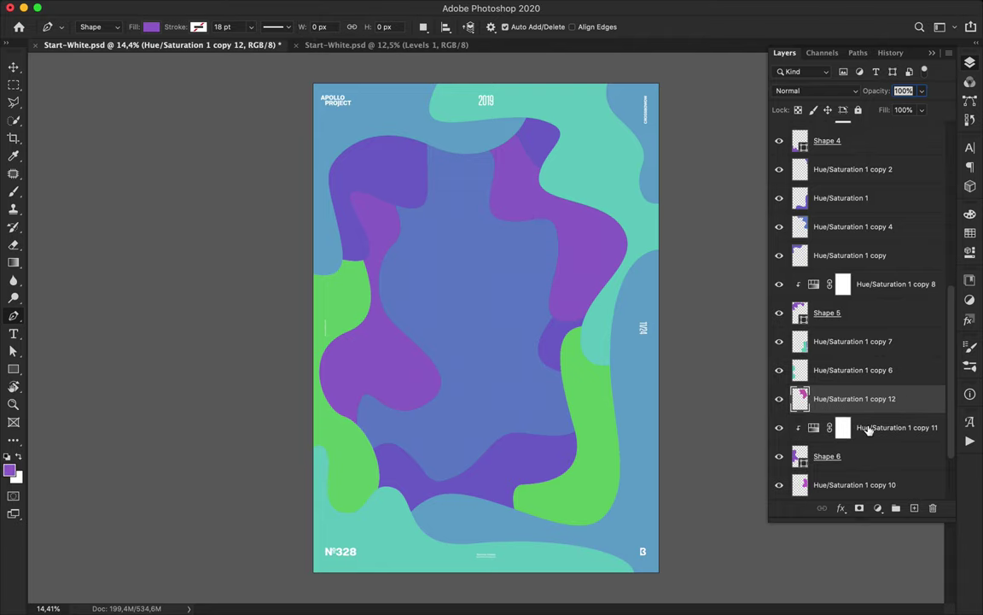
Merge the adjustments Hue/Saturation 1 copy 11 and copy 8 with the shapes they are clipped to.
click(867, 454)
key(ctrl+e)
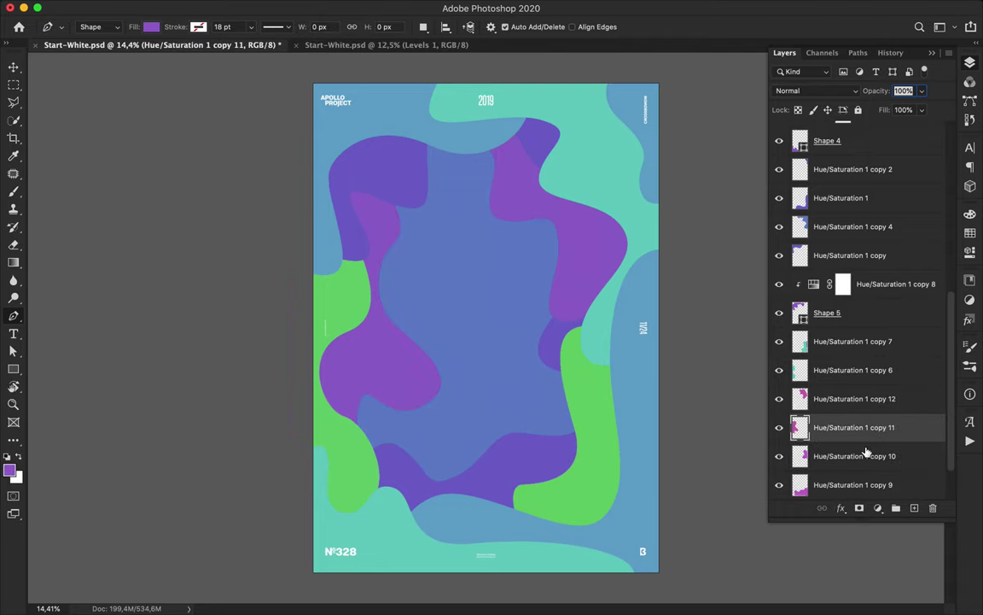
scroll(866, 453, down, 2)
click(874, 254)
key(ctrl+e)
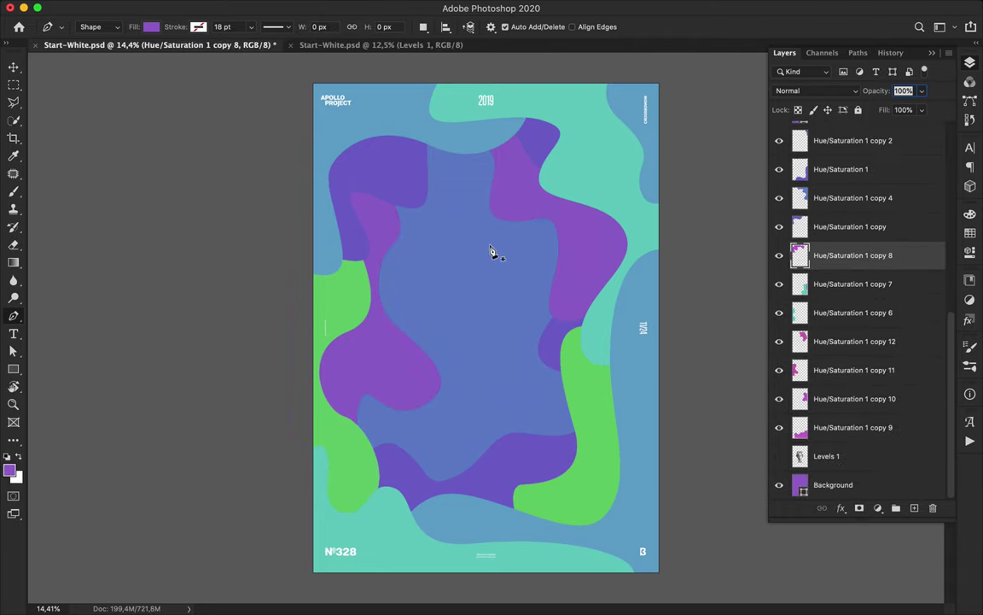
Show the statue layer Levels 1 and move it up the stack to just beneath Hue/Saturation 1.
click(827, 456)
click(779, 456)
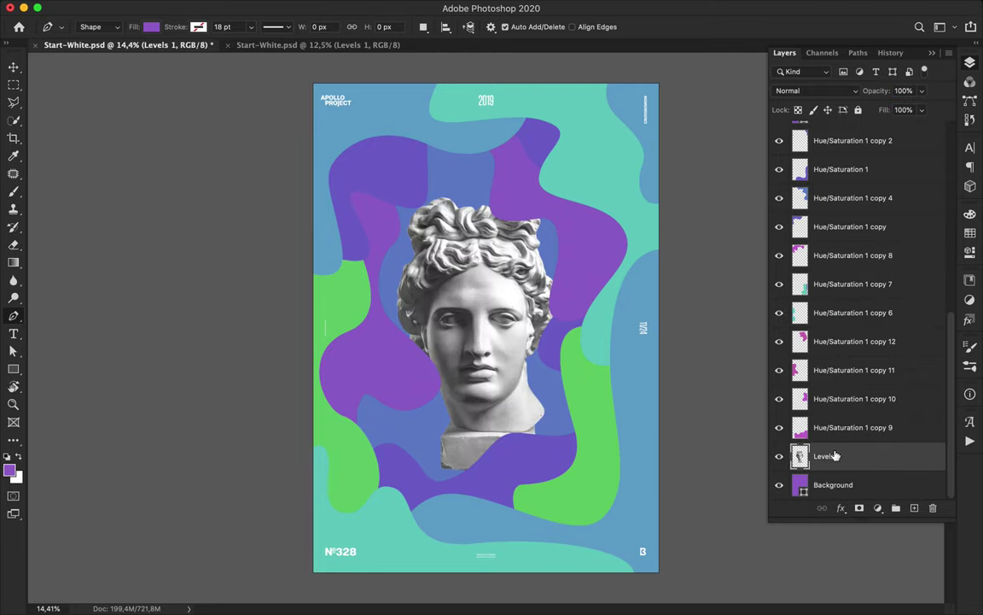
drag(836, 456, 837, 182)
Switch the Pen tool to Path mode and draw a closed wavy path around the right half of the statue's face.
click(457, 276)
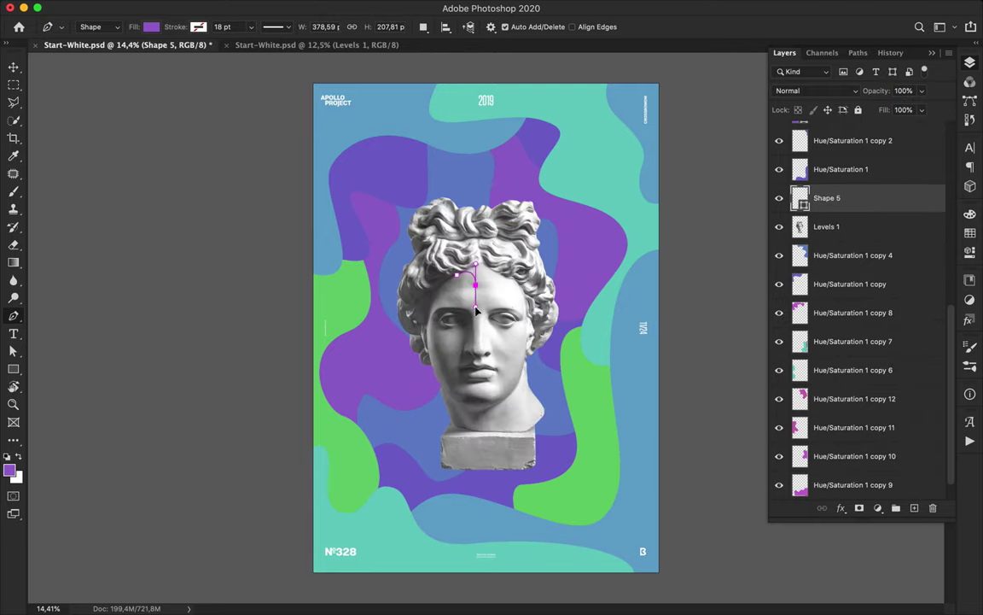
key(super+z)
click(98, 27)
click(89, 37)
drag(462, 284, 467, 369)
click(504, 470)
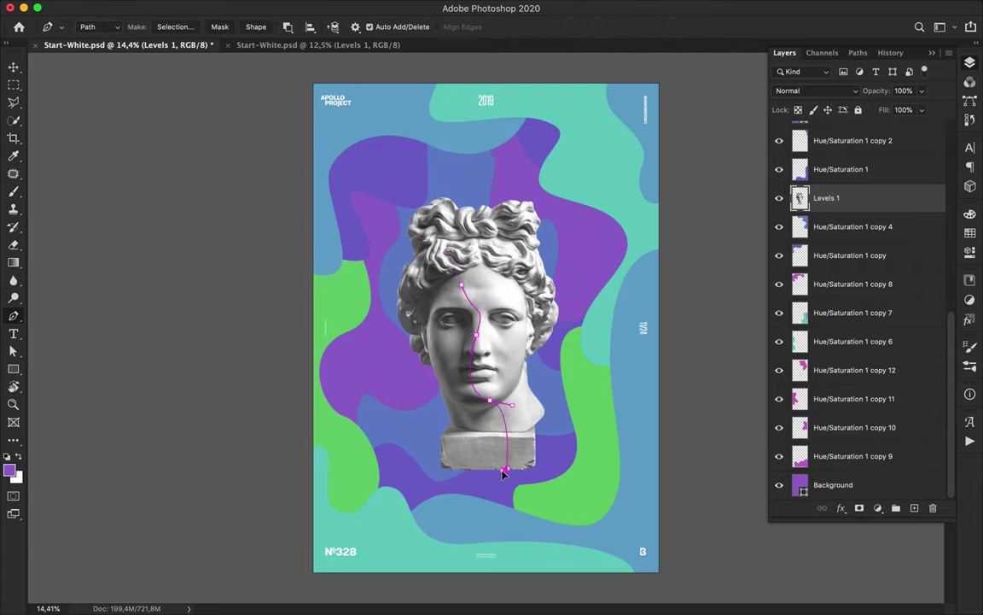
click(575, 482)
drag(462, 285, 419, 292)
Copy the outlined half-face to a new layer, place it at the poster's upper-right edge, and put a duplicate at the lower right.
click(187, 29)
click(534, 241)
key(ctrl+j)
key(v)
drag(526, 278, 649, 128)
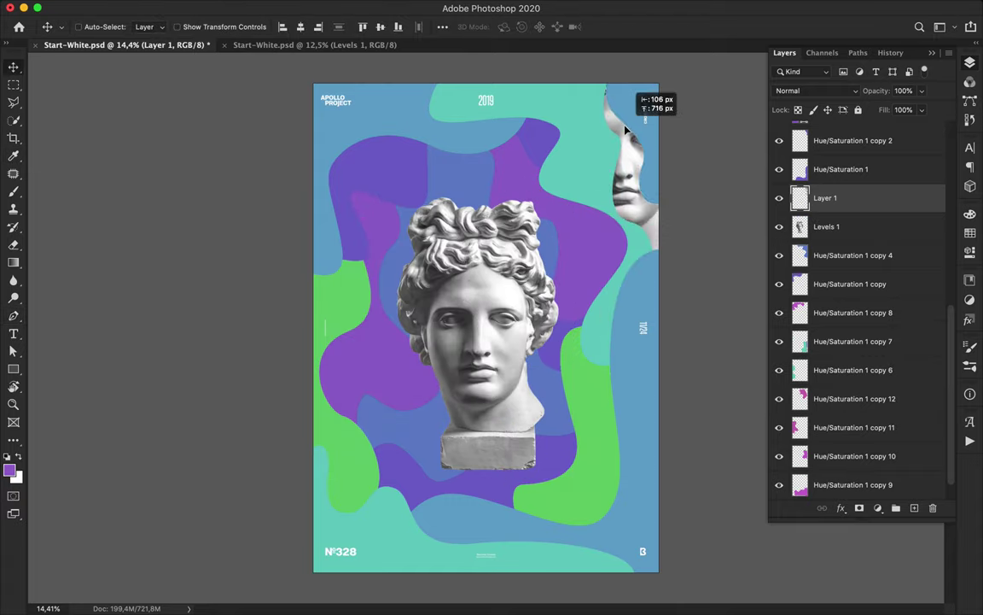
drag(630, 194, 604, 541)
Draw a closed wavy path on Levels 1 around the left side of the statue, from the hair down to the base.
super+click(514, 328)
key(p)
click(439, 330)
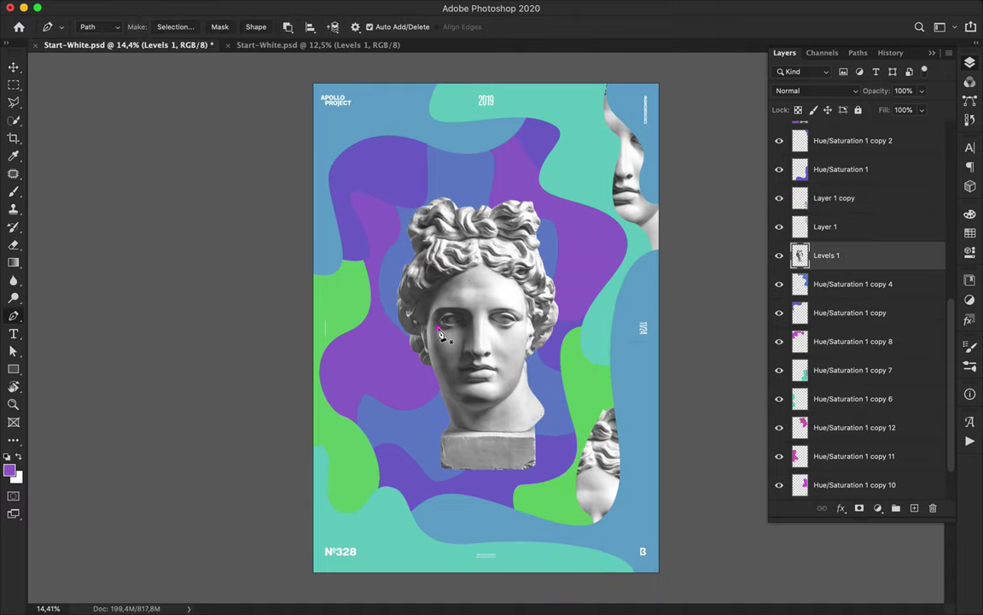
click(404, 242)
drag(450, 265, 451, 268)
drag(461, 288, 446, 310)
click(451, 334)
drag(482, 374, 480, 398)
drag(456, 435, 463, 462)
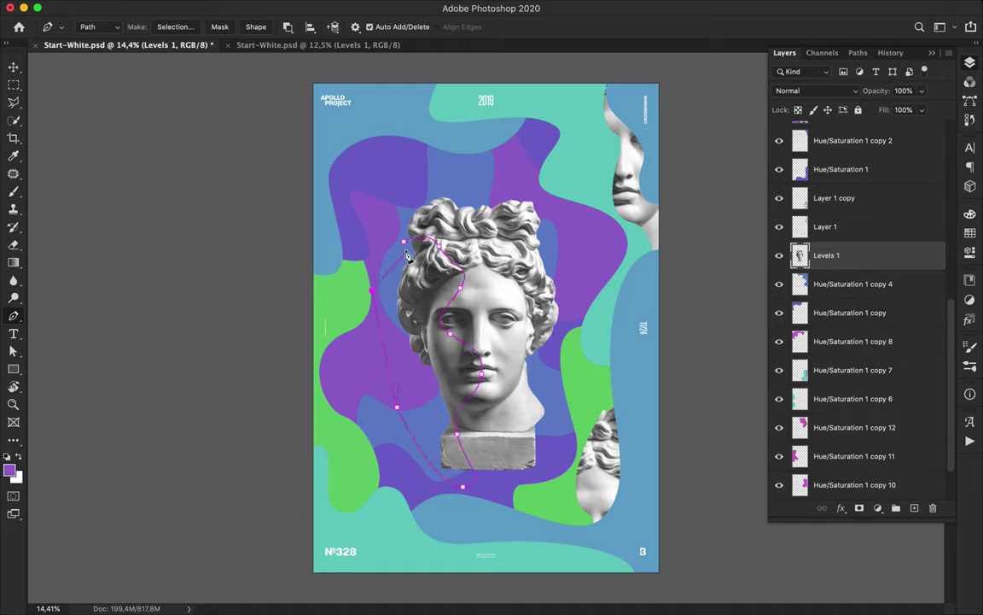
Copy the outlined left side of the statue to a new layer, move it to the poster's left and beneath Hue/Saturation 1 copy 12.
click(175, 26)
click(527, 239)
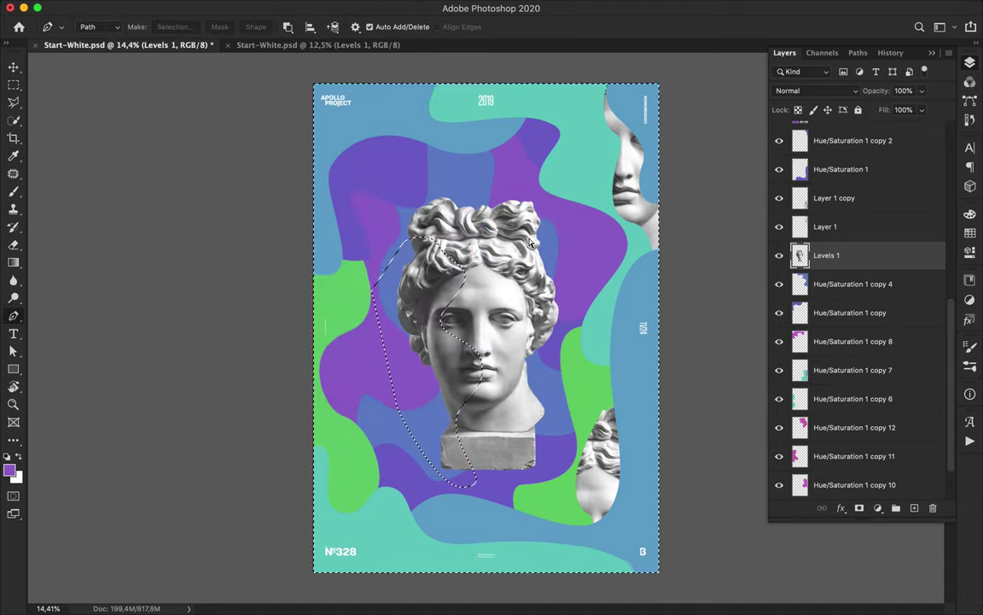
key(super+j)
key(v)
drag(441, 309, 367, 254)
drag(911, 259, 892, 474)
Duplicate the left-side fragment to the poster's right beside the purple shape and shift the full statue left out of the way.
drag(504, 454, 611, 328)
super+click(519, 291)
drag(519, 290, 455, 313)
drag(551, 269, 543, 229)
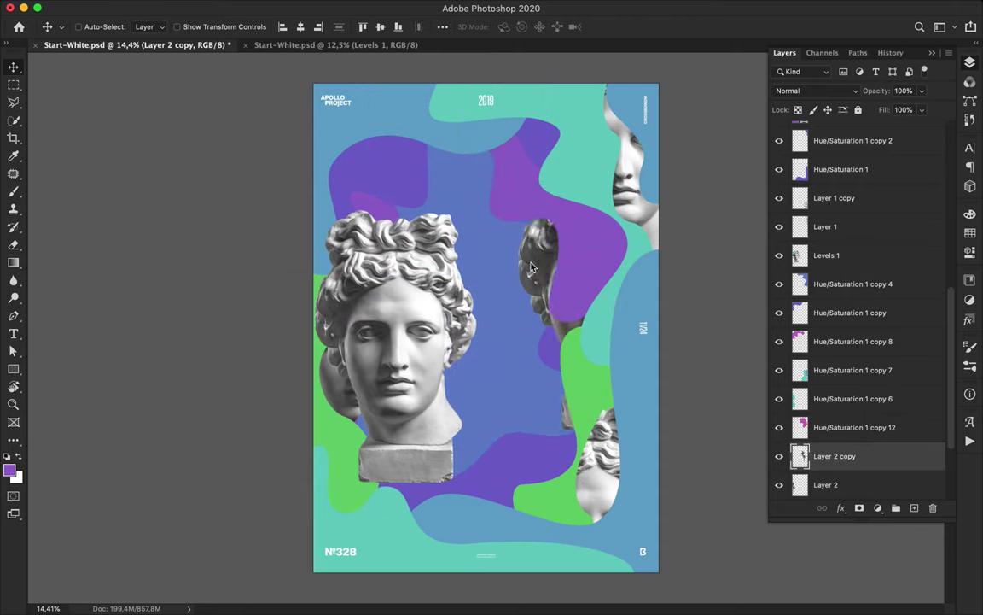
Move the full statue back toward the center and draw a closed path around the upper part of its head.
drag(394, 312, 519, 342)
key(p)
click(404, 279)
click(582, 272)
click(550, 189)
click(429, 207)
click(406, 280)
Copy the outlined head part to a new layer, position it at the poster's top center, and place it beneath Hue/Saturation 1 copy 7.
click(183, 29)
key(Return)
key(super+shift+i)
key(super+c)
key(super+v)
key(v)
drag(506, 249, 527, 119)
drag(858, 259, 842, 399)
drag(478, 167, 562, 198)
Shift the Levels 1 statue up and left, and draw a closed wavy path around its lower face, neck and base.
super+click(525, 276)
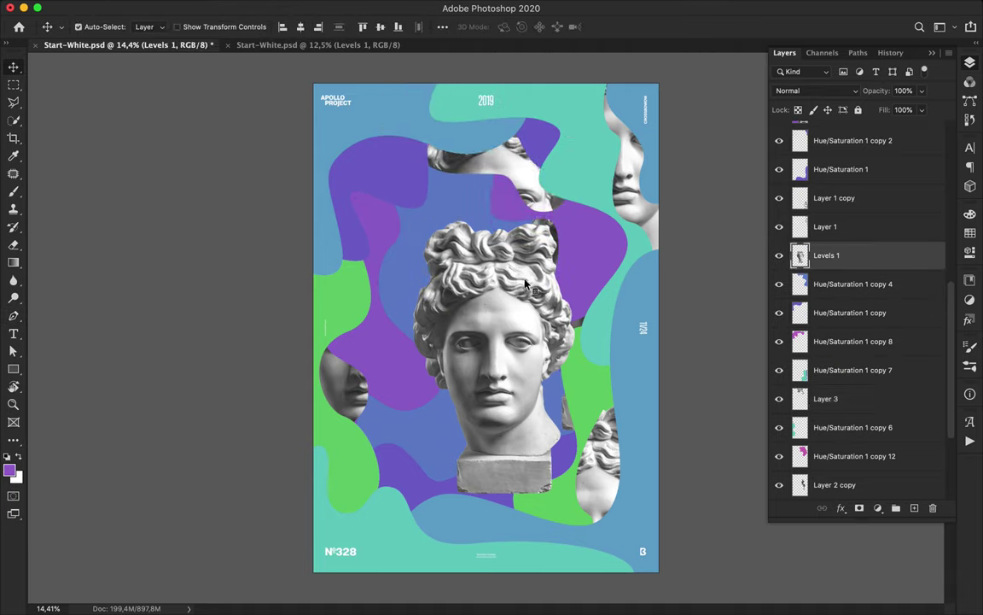
drag(497, 331, 454, 293)
key(p)
click(373, 320)
drag(396, 305, 461, 349)
drag(486, 357, 499, 382)
drag(521, 406, 537, 416)
click(532, 471)
click(374, 487)
click(373, 321)
Copy the outlined lower face to a new layer and place it in the poster's lower-left area.
click(161, 27)
key(Return)
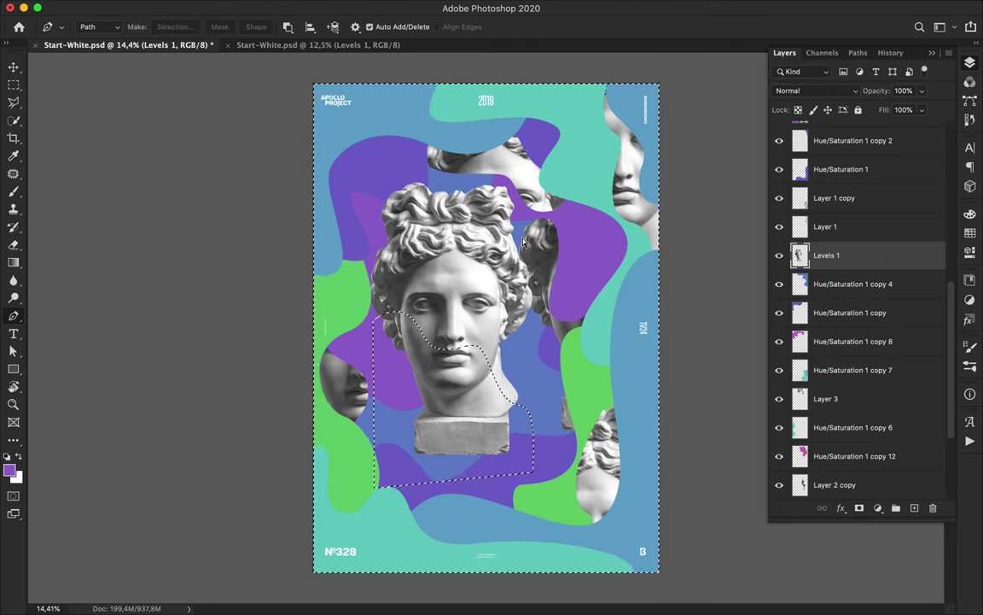
key(super+j)
drag(439, 395, 364, 475)
key(v)
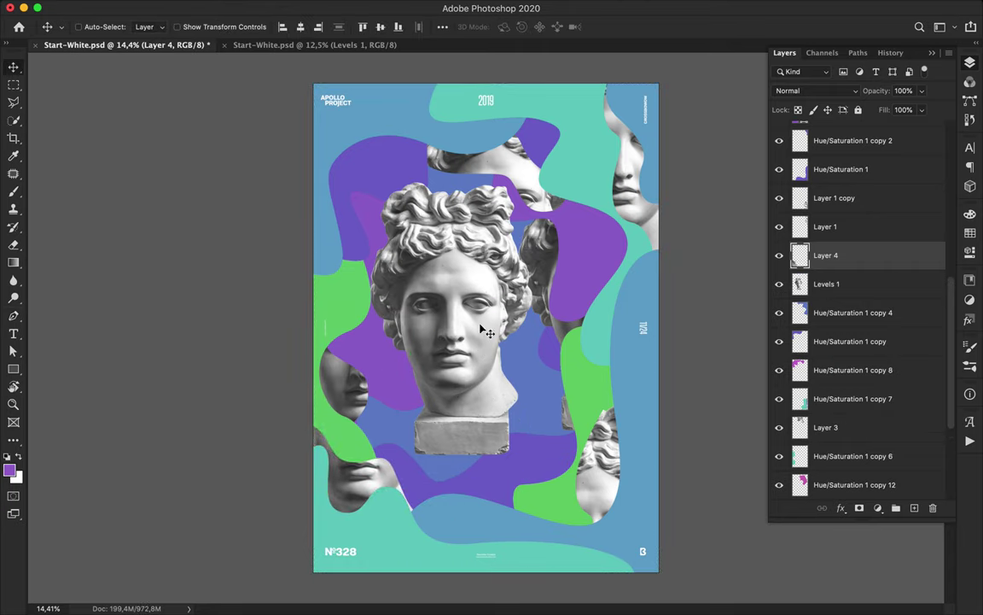
Draw a closed curved path on Levels 1 around the statue's hair, forehead and eyes.
super+click(481, 329)
click(779, 285)
click(779, 284)
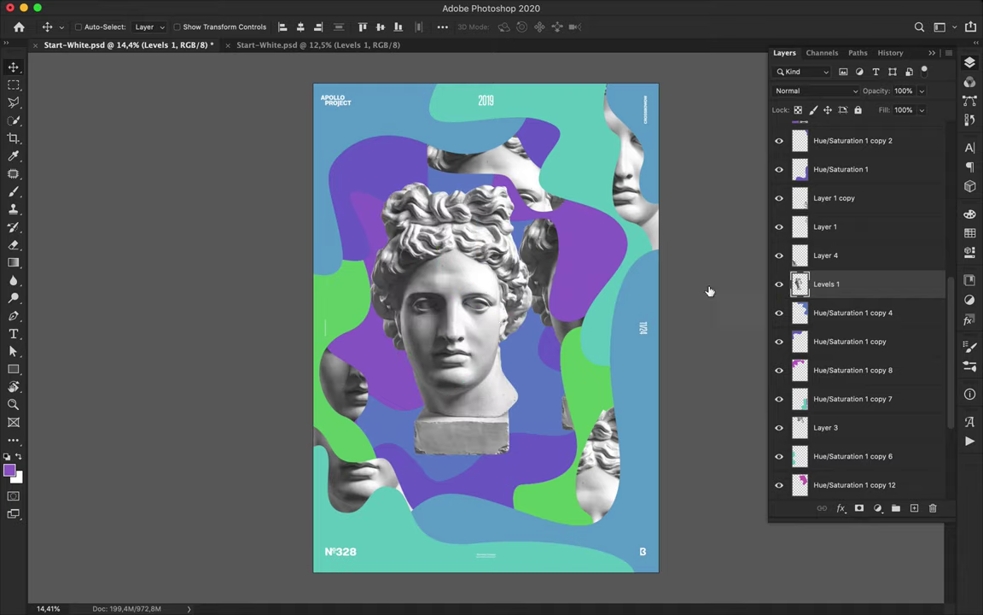
key(p)
click(364, 276)
drag(424, 316, 447, 315)
drag(438, 176, 468, 170)
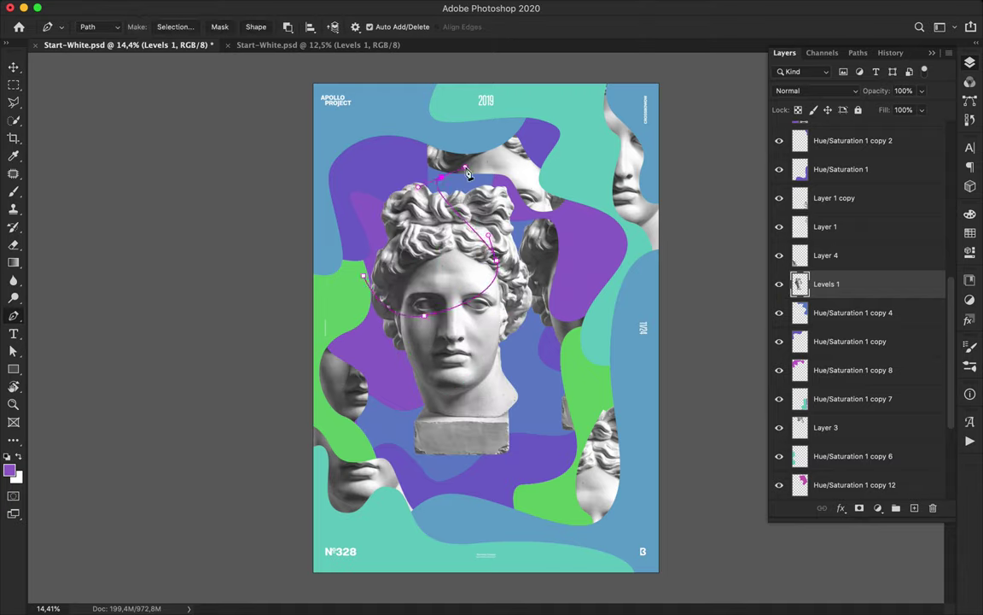
Copy the outlined forehead and eyes to a new layer, place it at the poster's upper left, beneath Hue/Saturation 1 copy.
click(174, 26)
key(Return)
key(super+shift+i)
key(super+j)
drag(494, 282, 396, 166)
key(v)
drag(884, 285, 852, 282)
drag(394, 173, 376, 145)
Move the full statue to the poster's lower center, with Levels 1 beneath Hue/Saturation 1 copy 9 and copy 11 just above Background.
super+click(470, 257)
super+click(385, 157)
drag(417, 334, 504, 505)
drag(826, 198, 823, 445)
scroll(847, 441, down, 4)
drag(846, 399, 843, 470)
drag(826, 312, 840, 441)
drag(435, 390, 446, 431)
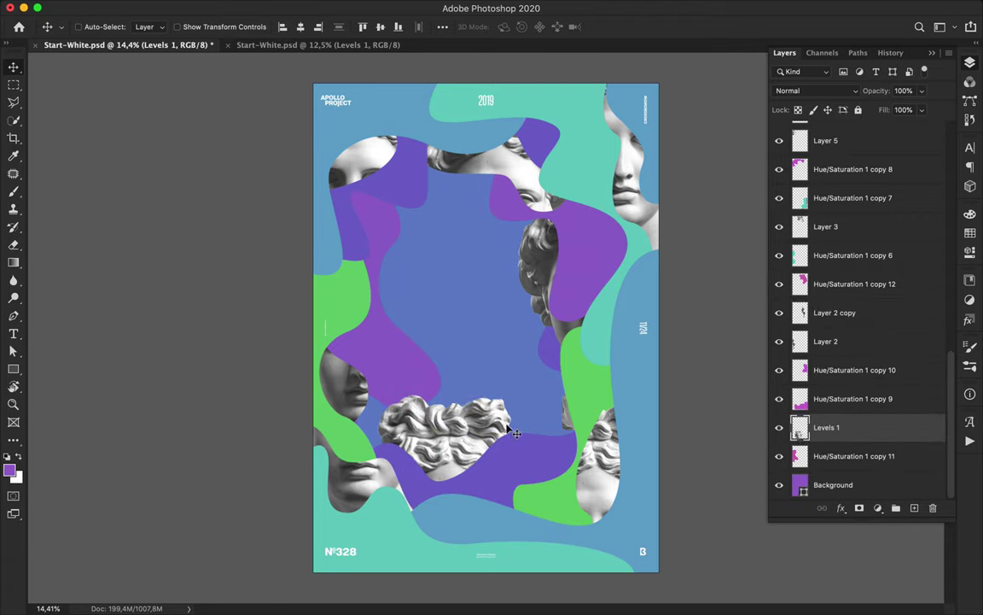
Draw a closed curved path around the left part of the statue's hair at the poster's lower center.
key(p)
click(403, 380)
click(478, 527)
click(373, 525)
Copy the outlined hair to a new layer, hide Levels 1, and adjust the fragment's position above the bottom purple shape.
click(175, 27)
key(Return)
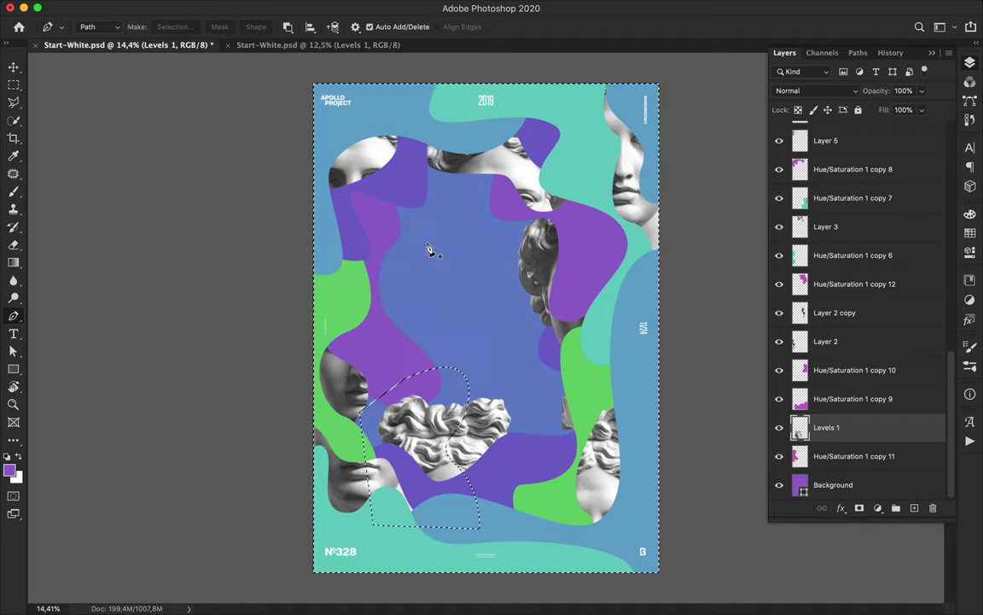
key(ctrl+j)
key(v)
drag(430, 406, 445, 461)
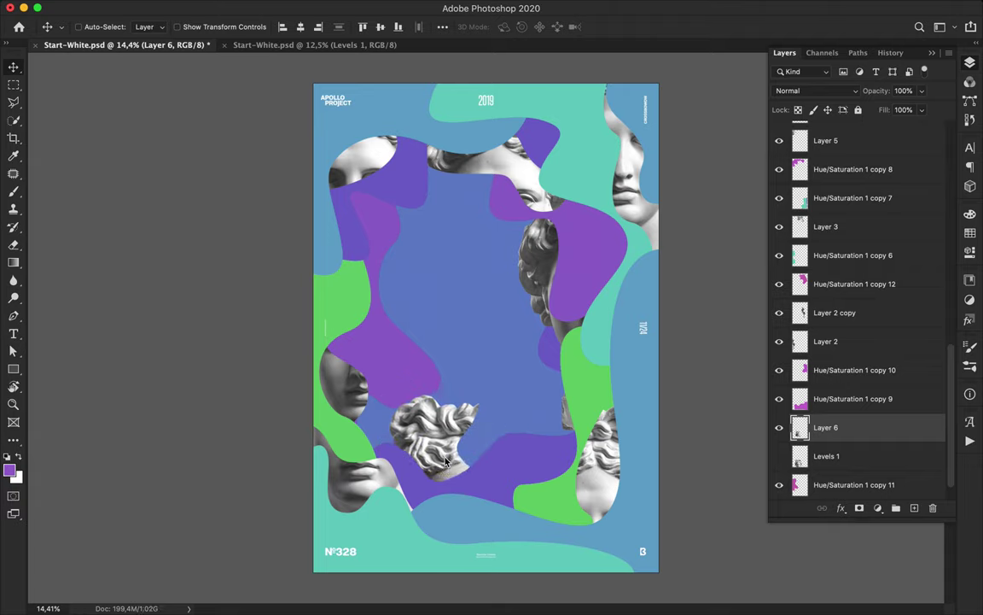
Select the adjustment layer Hue/Saturation 1 copy 3, just below Groupe 1.
click(600, 7)
click(683, 48)
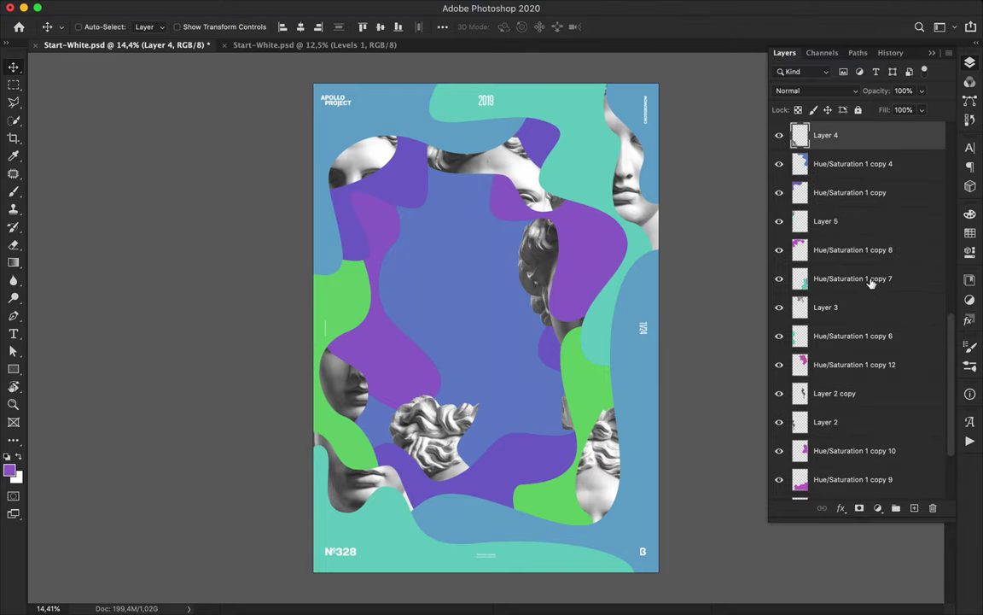
scroll(871, 284, up, 5)
click(795, 129)
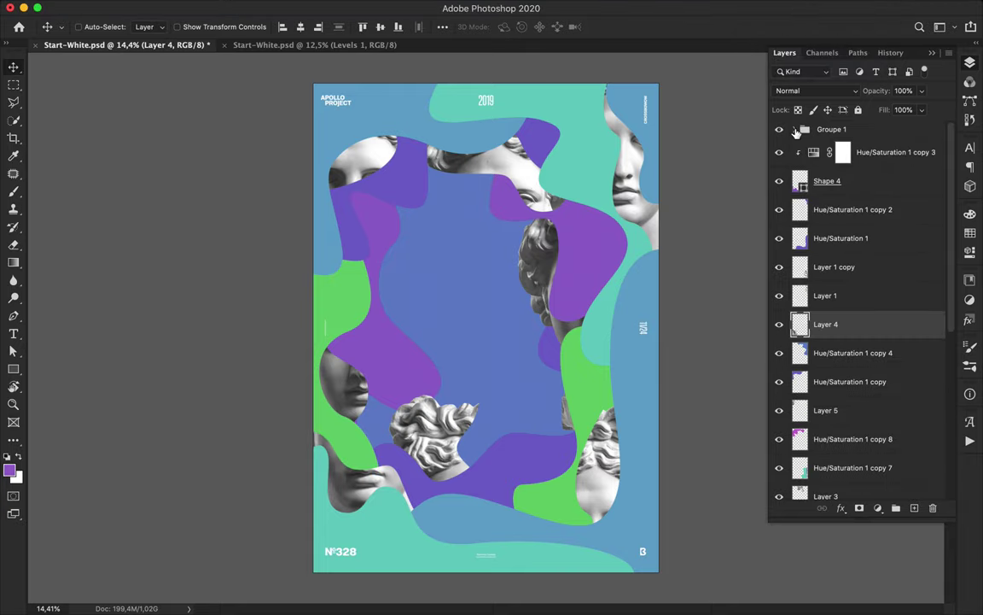
click(868, 153)
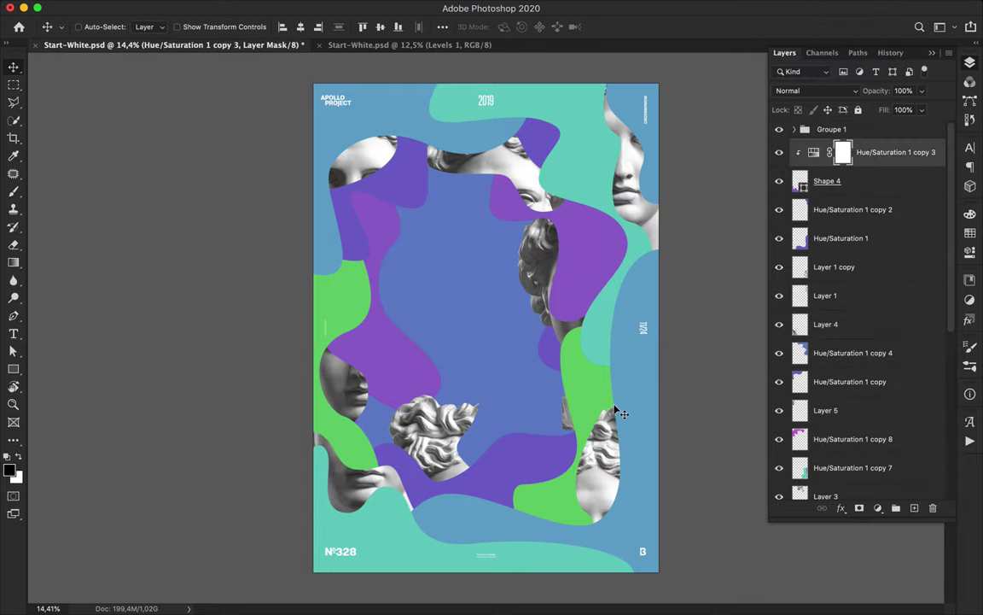
key(p)
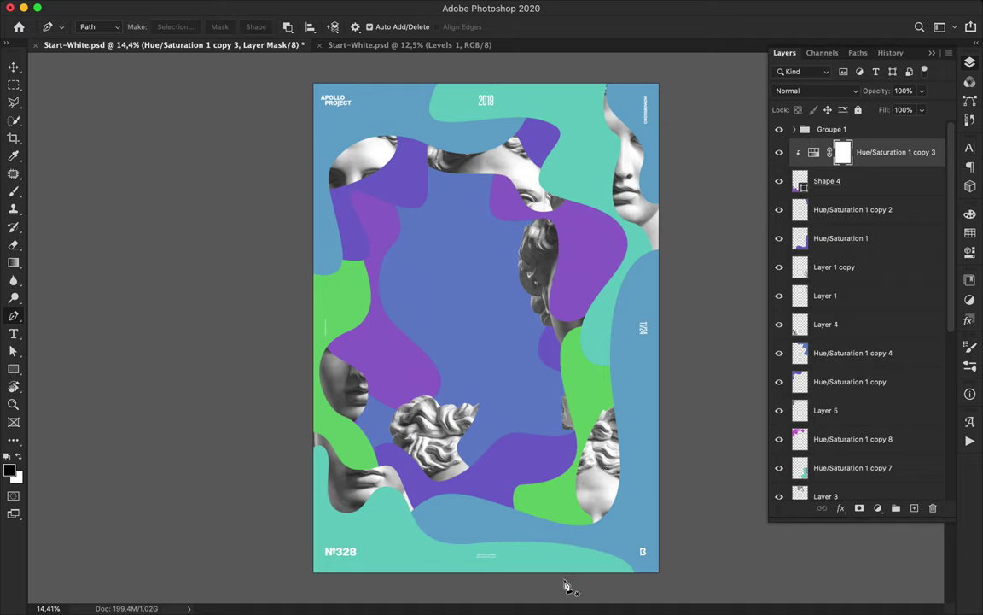
click(535, 578)
key(a)
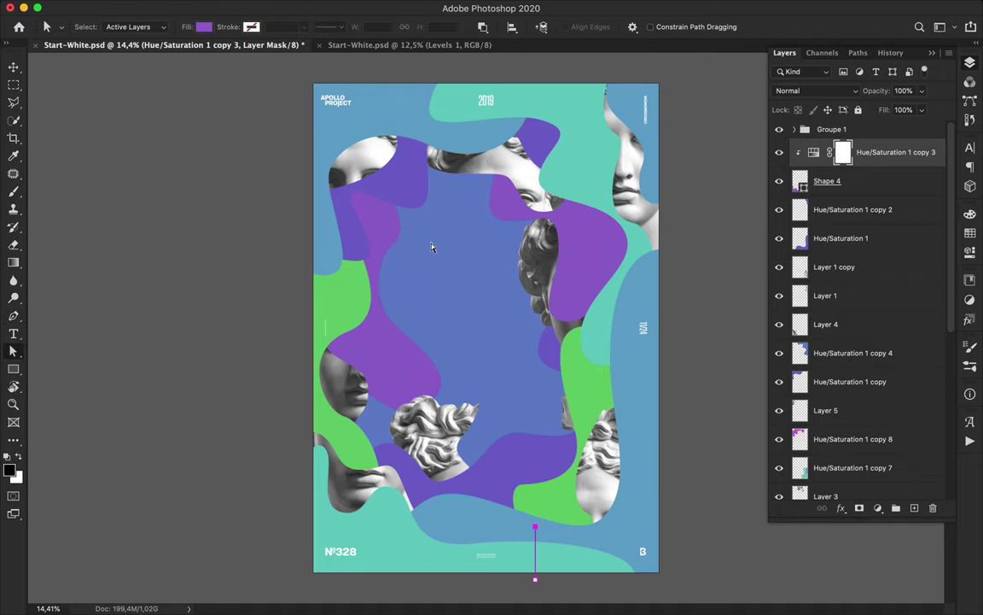
click(157, 27)
click(152, 26)
Set the Pen tool to Shape mode with no fill and a white stroke.
key(p)
click(113, 28)
click(103, 16)
click(150, 28)
click(69, 55)
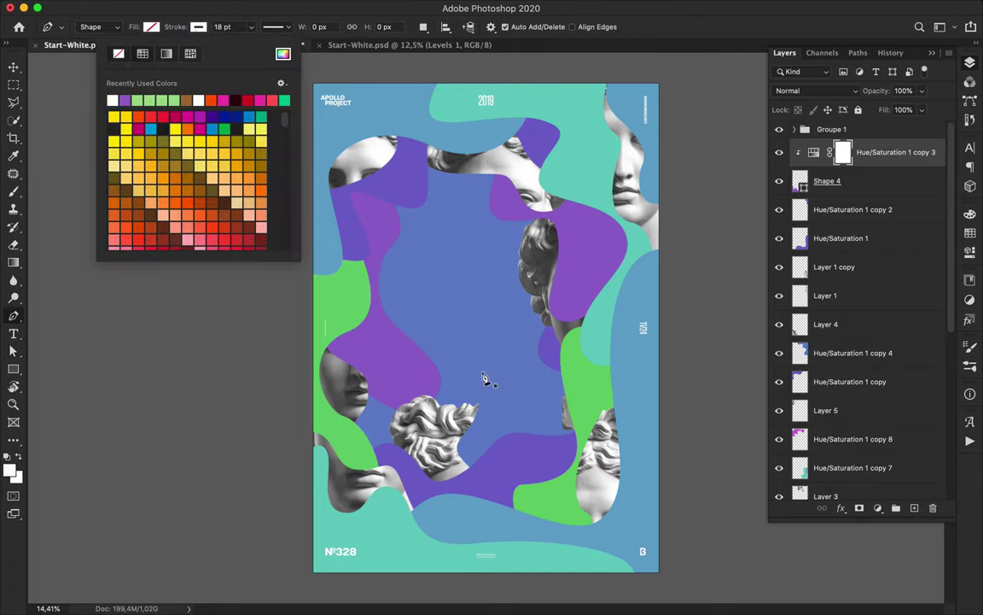
Draw a short vertical white line running off the poster's bottom edge, right of center, and set its stroke width to 118 pt.
click(557, 584)
click(555, 551)
click(555, 581)
key(a)
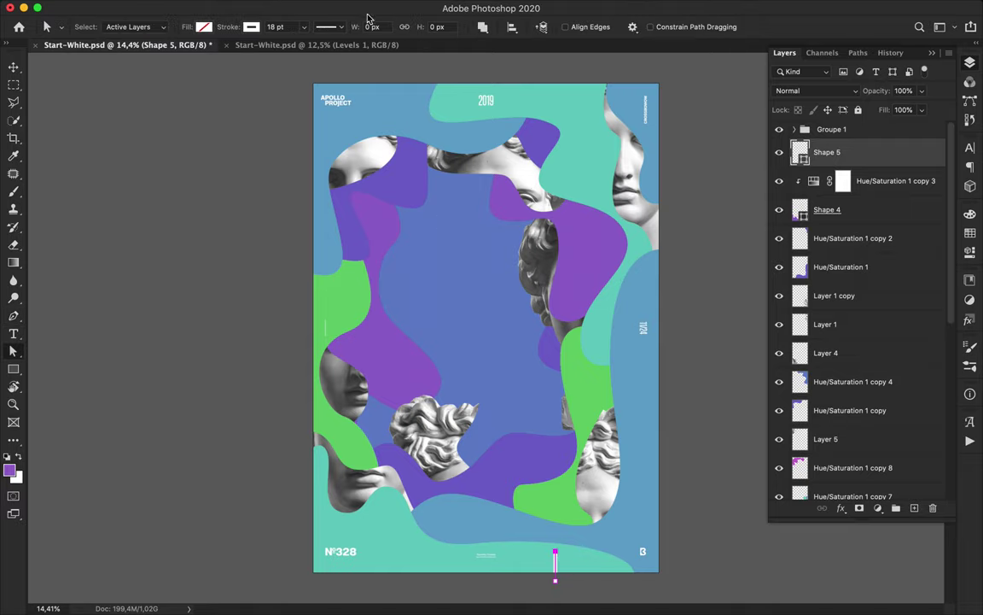
key(Return)
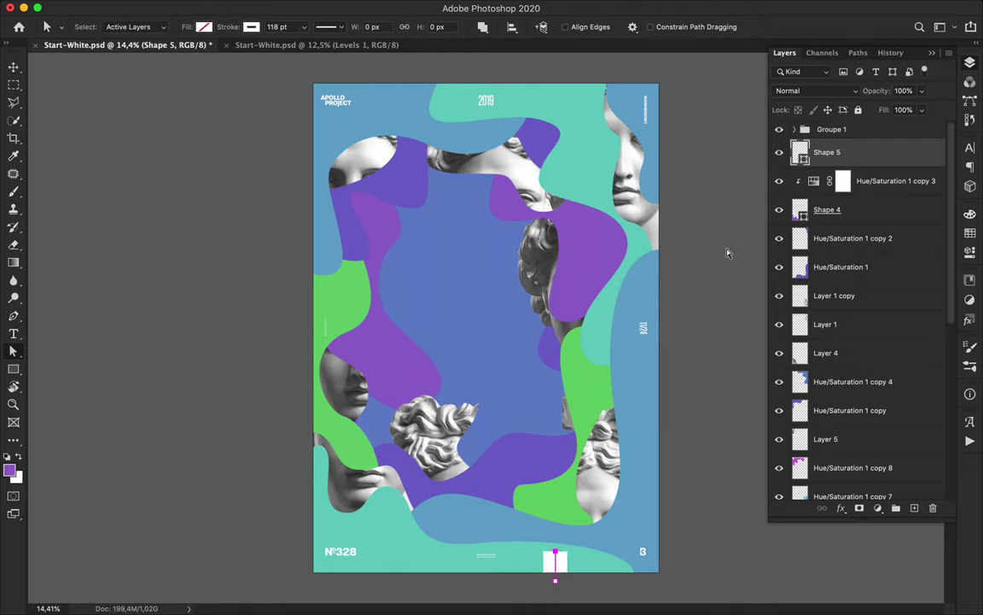
Duplicate the white bar to the poster's top edge beside the APOLLO PROJECT logo and lengthen it.
key(v)
mouse_move(554, 560)
mouse_down()
mouse_move(372, 62)
mouse_move(370, 94)
mouse_up()
key(a)
key(v)
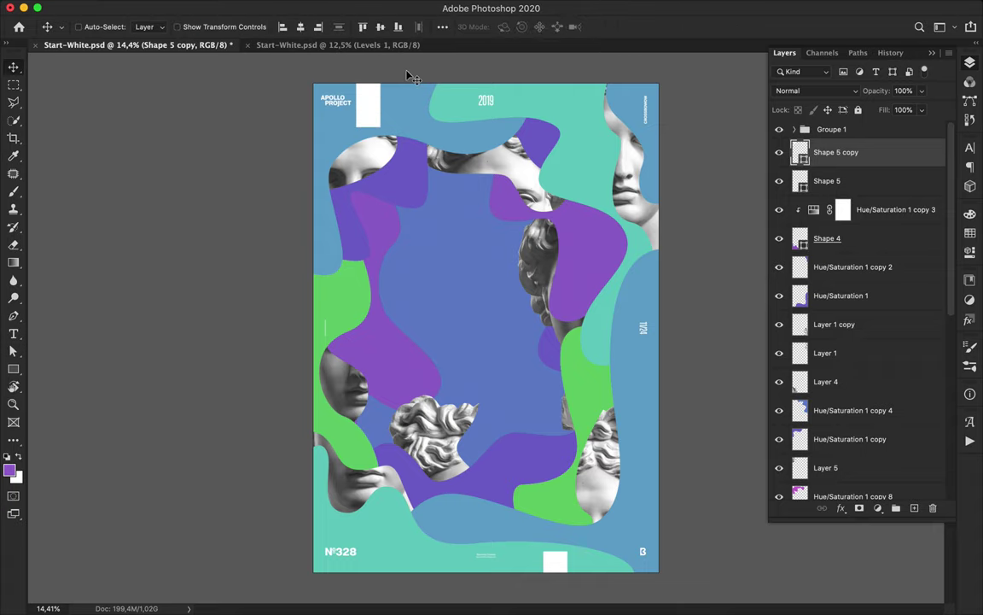
Duplicate the bottom white bar to the left, beside the Nº328 text, and set the copy's stroke width to 98 pt.
drag(555, 559, 406, 556)
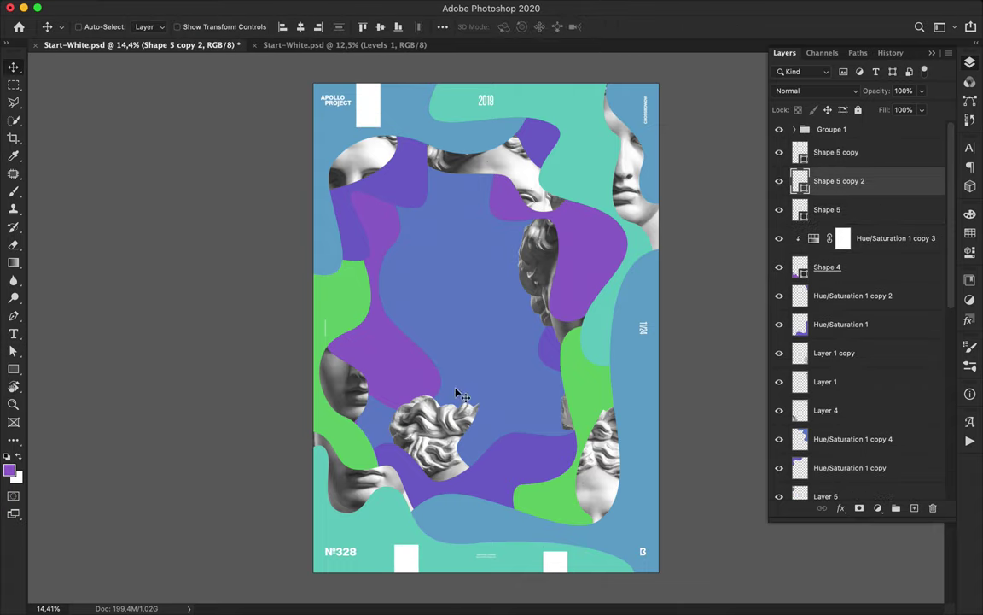
key(a)
click(284, 27)
triple_click(287, 25)
key(Return)
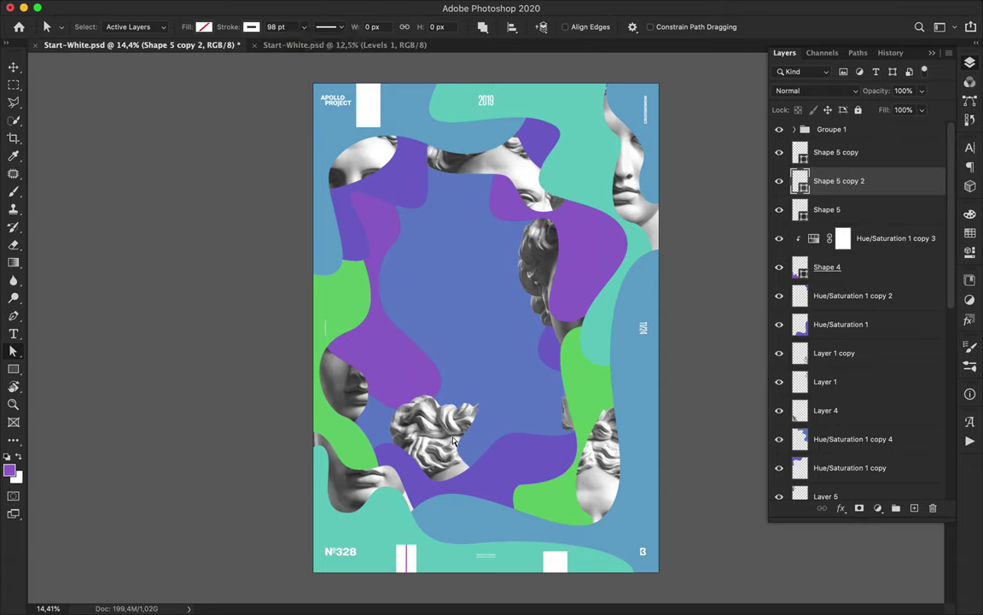
Rotate the lower-left white bar to horizontal, move it to the poster's left edge over the green shape, and lengthen it.
key(super+t)
drag(416, 519, 480, 548)
key(Return)
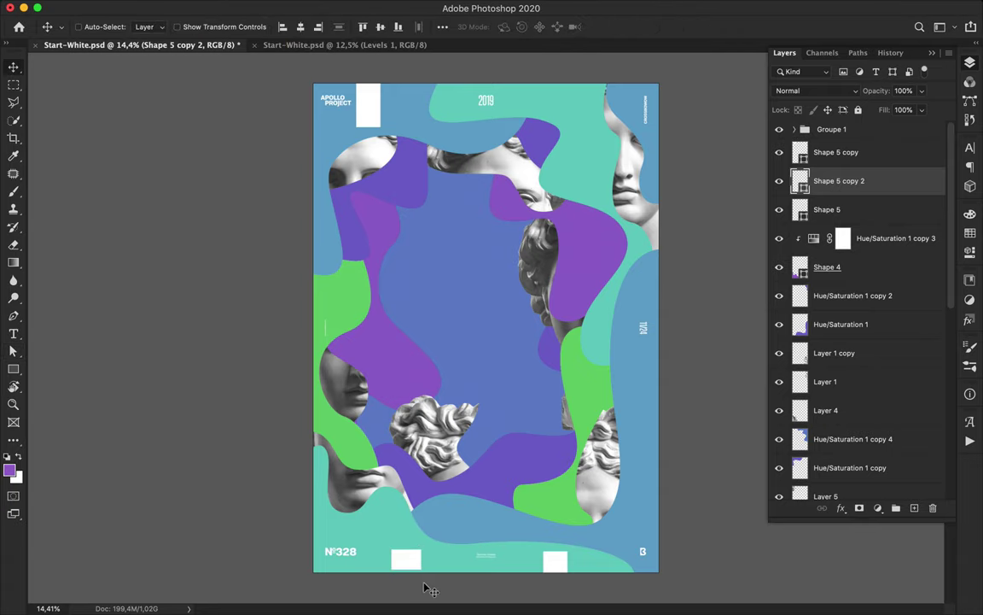
drag(410, 568, 358, 293)
key(a)
key(v)
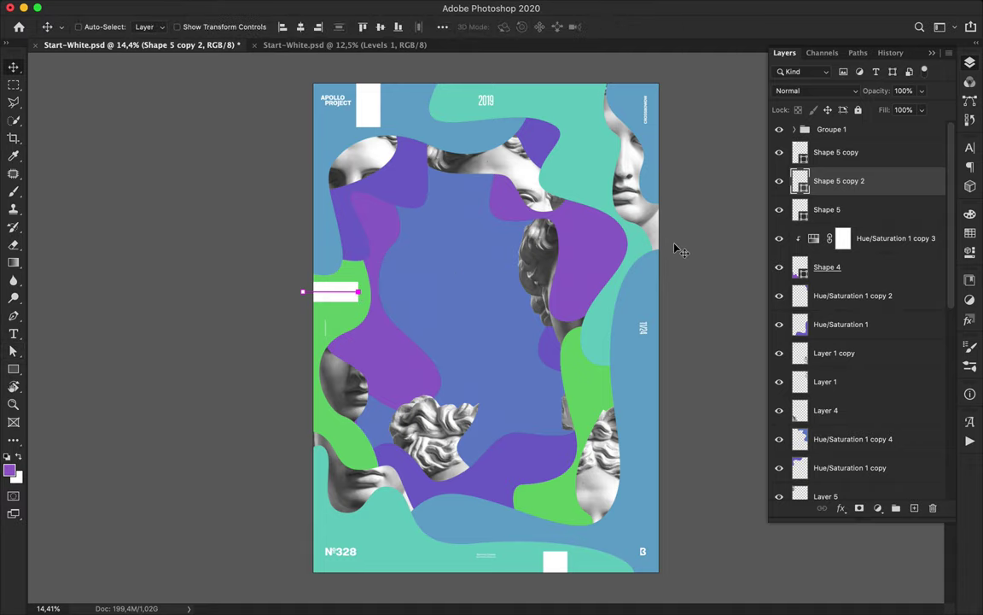
Draw a horizontal white bar about 1122 px long running off the poster's right edge above 11/24 and reduce its stroke width.
key(p)
click(672, 286)
click(616, 285)
key(a)
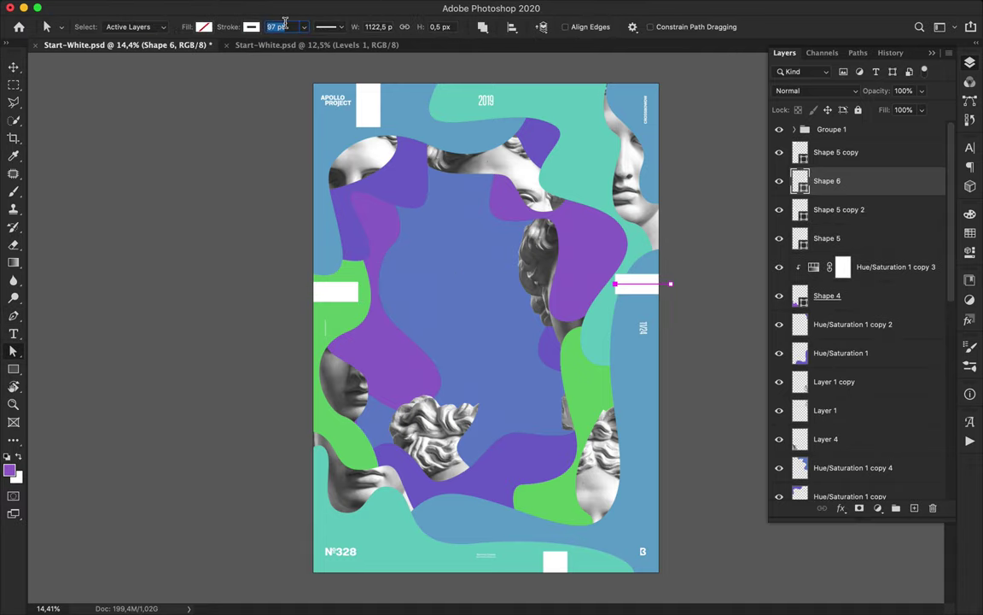
key(Return)
key(v)
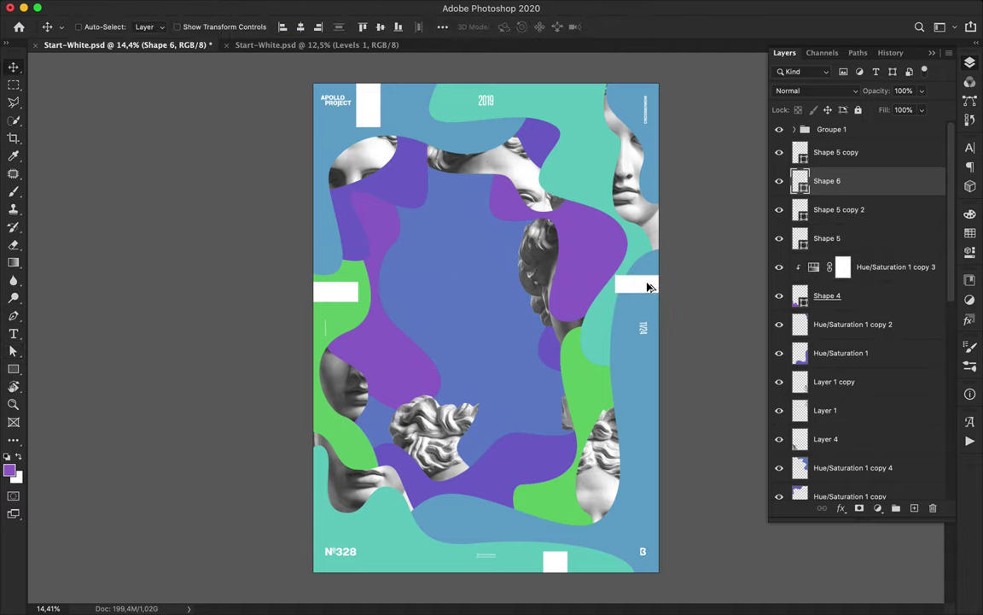
Duplicate the right-edge white bar beside the Nº328 text at the poster's bottom edge and rotate the copy to vertical.
mouse_move(648, 284)
mouse_down()
mouse_move(501, 569)
mouse_move(424, 571)
mouse_move(449, 547)
mouse_move(380, 554)
mouse_move(396, 540)
mouse_up()
key(super+t)
key(Return)
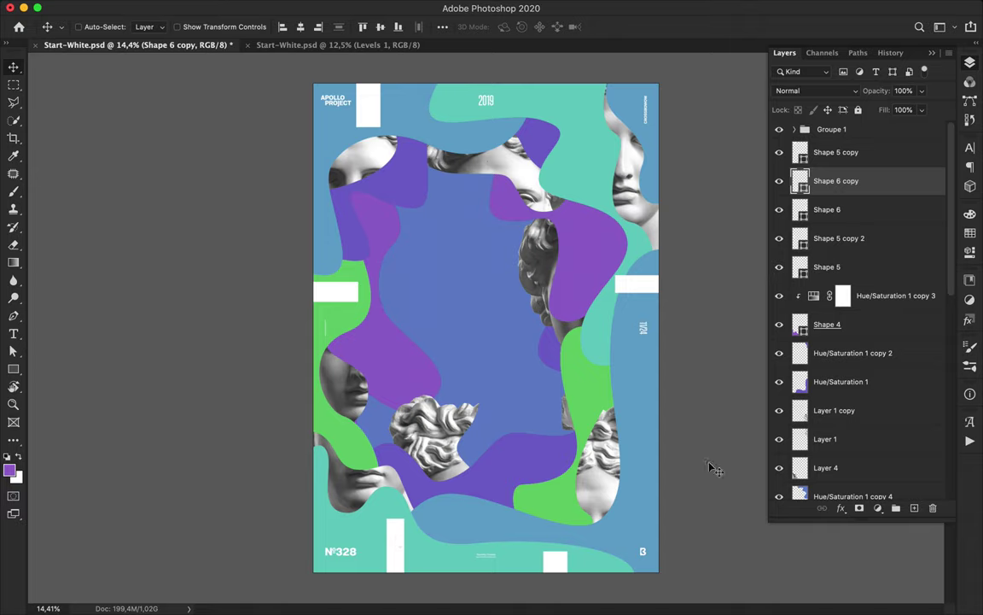
Shift the left-edge white bar slightly down and the right-edge white bar slightly up.
drag(345, 292, 345, 307)
super+click(636, 288)
drag(636, 287, 636, 274)
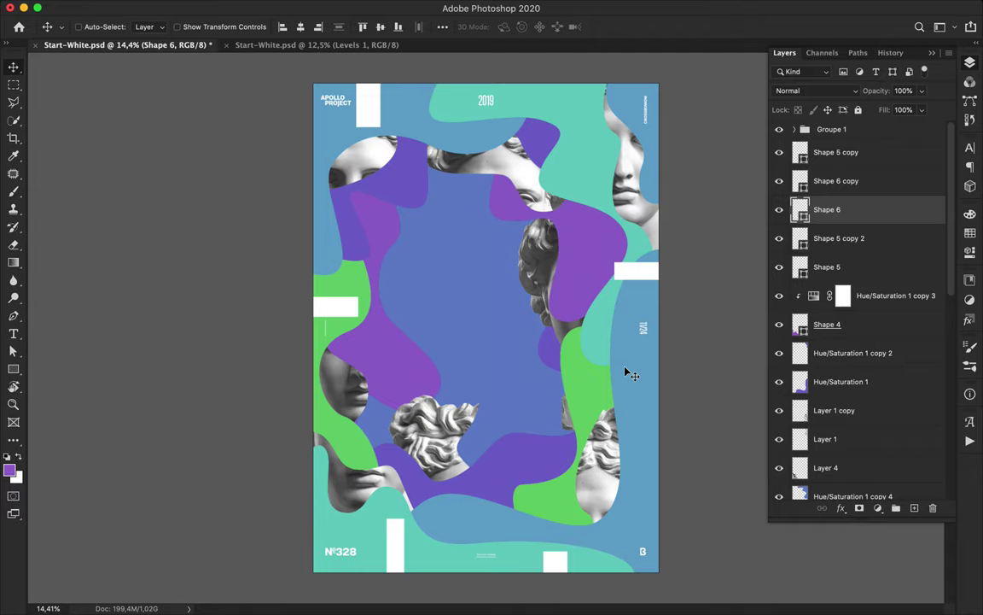
Draw a horizontal white bar about 1122 px long over the right green shape, stack it beneath Hue/Saturation 1, and reduce its stroke width.
key(p)
click(546, 378)
click(624, 379)
key(v)
drag(826, 209, 885, 420)
drag(586, 381, 578, 382)
key(a)
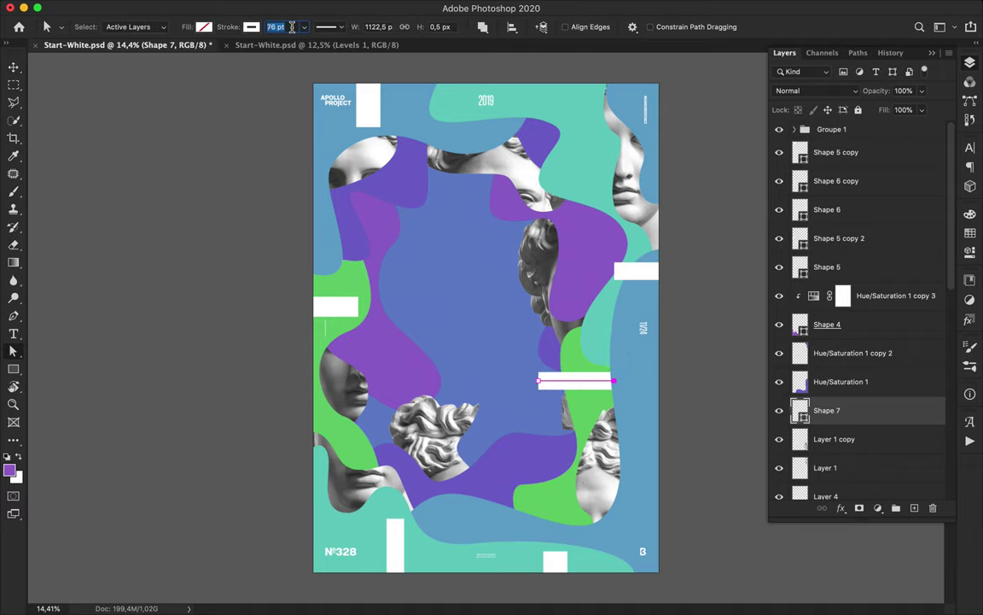
key(v)
Duplicate the new bar onto the upper-left purple shape and stack the copy beneath Layer 5.
drag(572, 389, 356, 231)
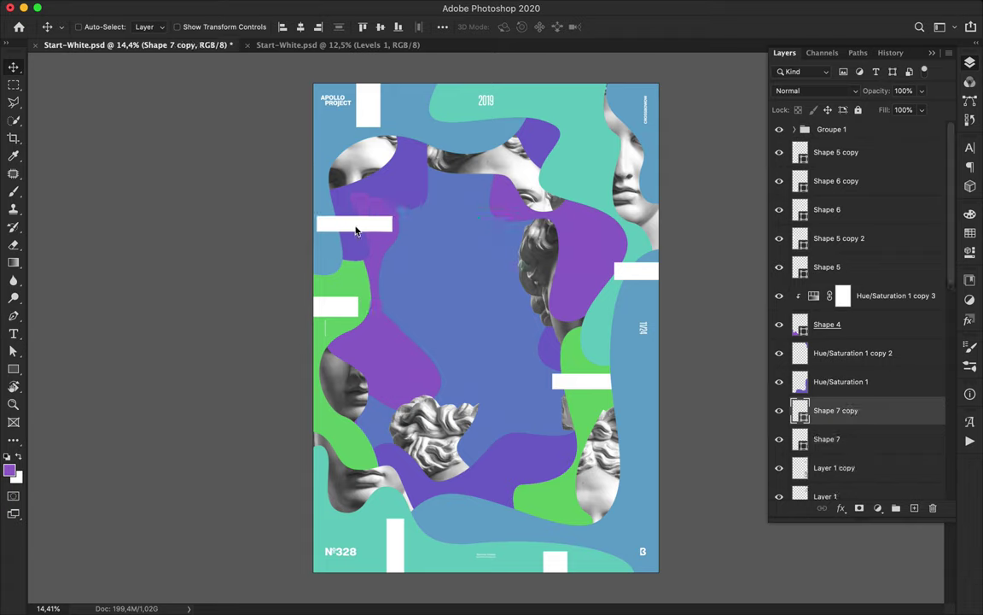
drag(853, 410, 835, 449)
drag(891, 431, 891, 384)
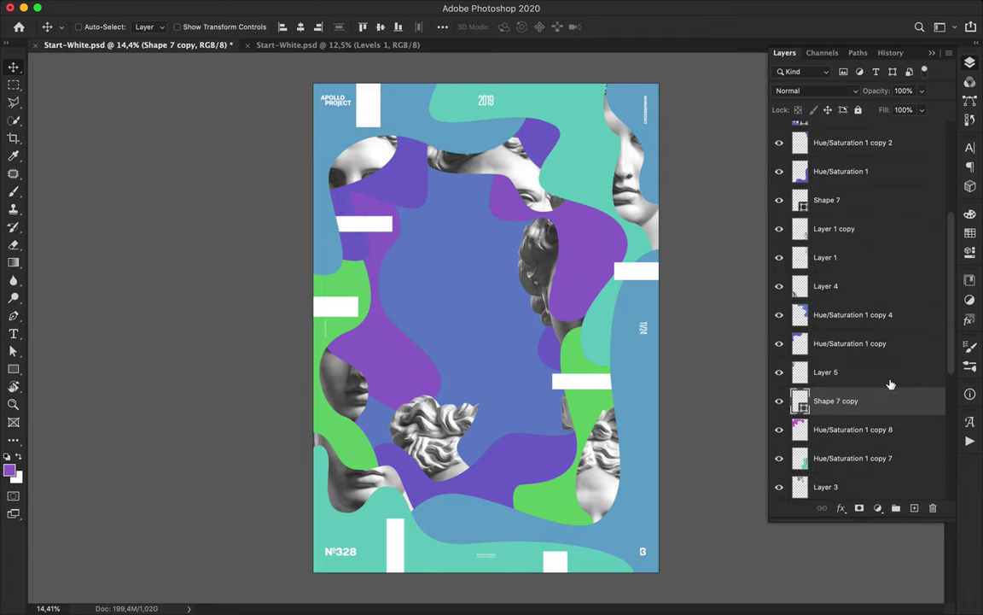
drag(364, 223, 360, 220)
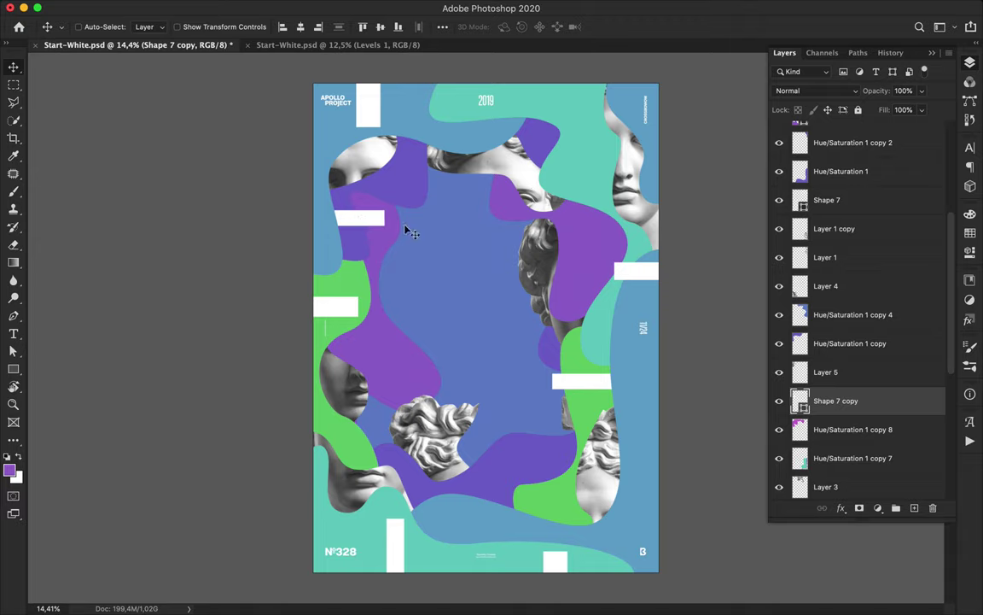
Duplicate the upper-left bar towards the centre, rotate the copy to vertical, and reduce its stroke width.
drag(372, 221, 470, 218)
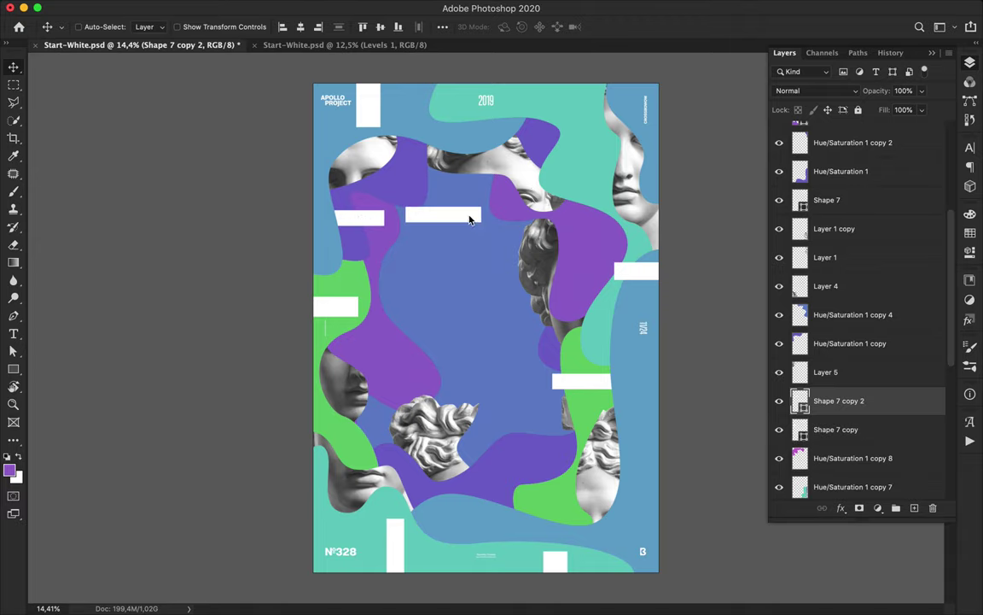
key(super+t)
drag(398, 197, 462, 151)
key(Return)
key(a)
double_click(280, 27)
text(60)
key(Return)
key(v)
Move the vertical bar up below the teal shape beside 2019 and stack it beneath Hue/Saturation 1 copy 4.
drag(446, 207, 461, 93)
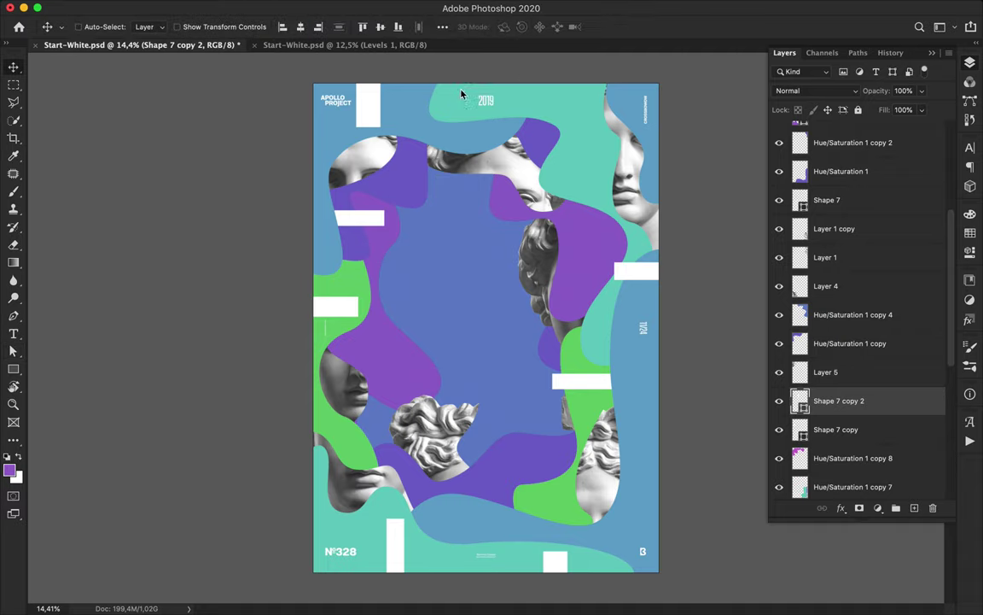
scroll(872, 408, down, 7)
scroll(856, 211, up, 5)
drag(850, 340, 842, 268)
Duplicate the vertical bar onto the bottom green shape and set the copy's stroke width to 46 pt.
drag(468, 131, 533, 538)
key(a)
click(291, 27)
key(v)
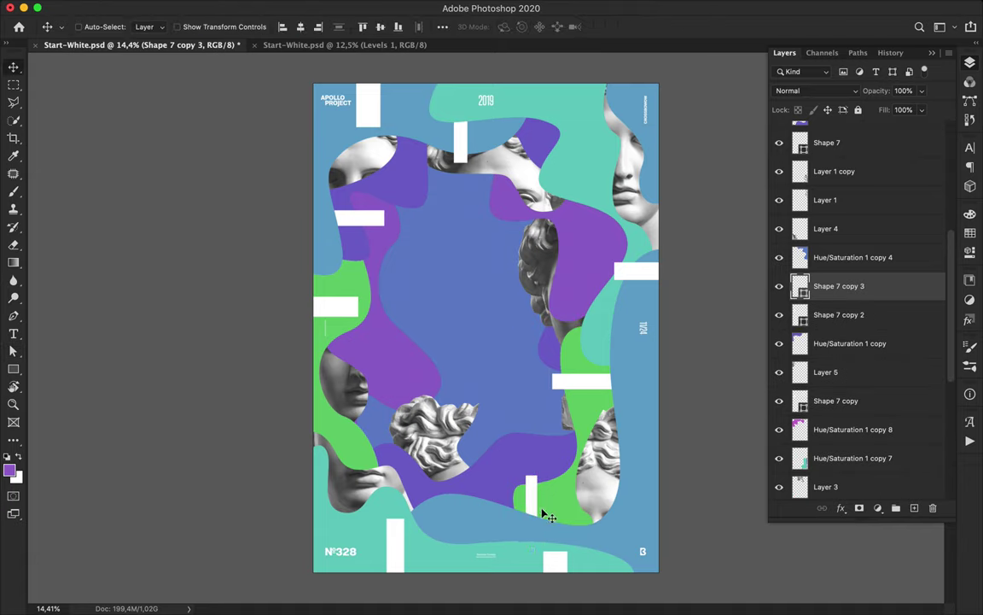
Duplicate the lower vertical bar onto the left purple shape, rotate the copy to horizontal, and stack it beneath Hue/Saturation 1 copy 9.
drag(539, 507, 396, 309)
drag(845, 286, 880, 472)
key(super+t)
drag(380, 300, 380, 361)
key(Return)
drag(858, 444, 877, 437)
Duplicate the horizontal bar beside the right statue head and reduce the copy's stroke width to 26 pt.
mouse_move(369, 363)
mouse_down()
mouse_move(369, 354)
mouse_move(393, 370)
mouse_move(553, 281)
mouse_up()
key(a)
click(294, 25)
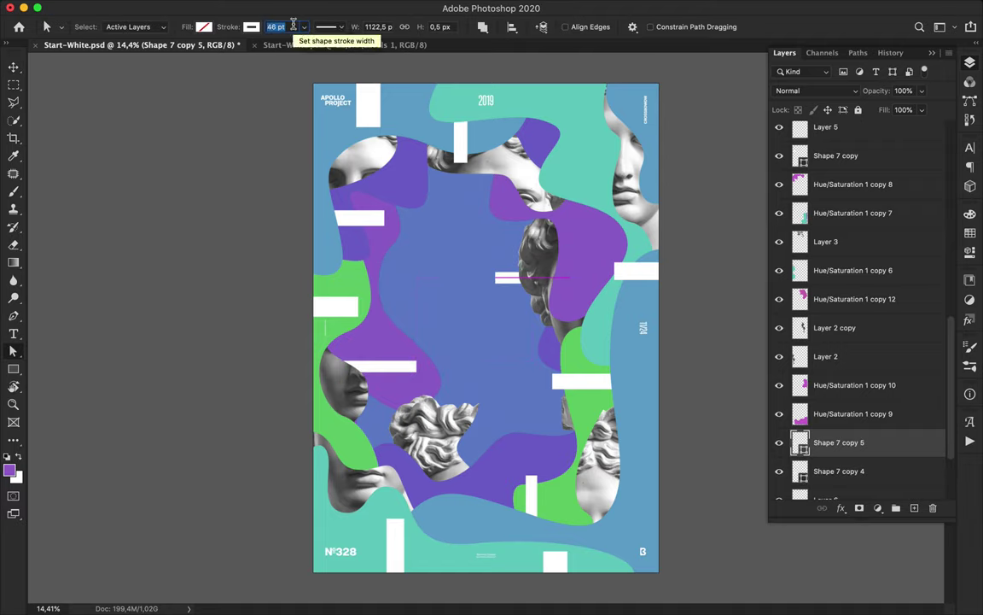
key(shift+Down)
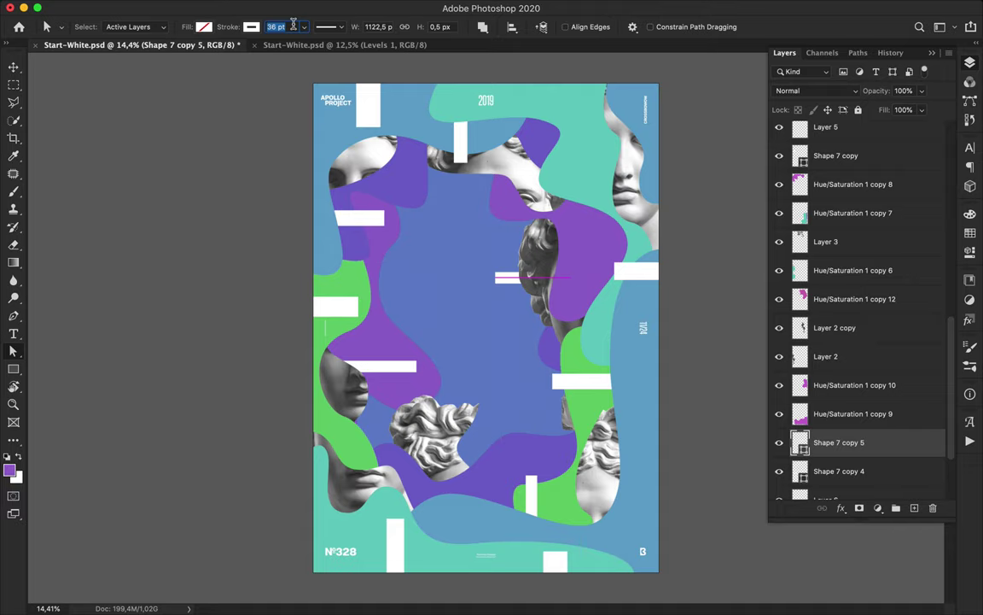
key(shift+Down)
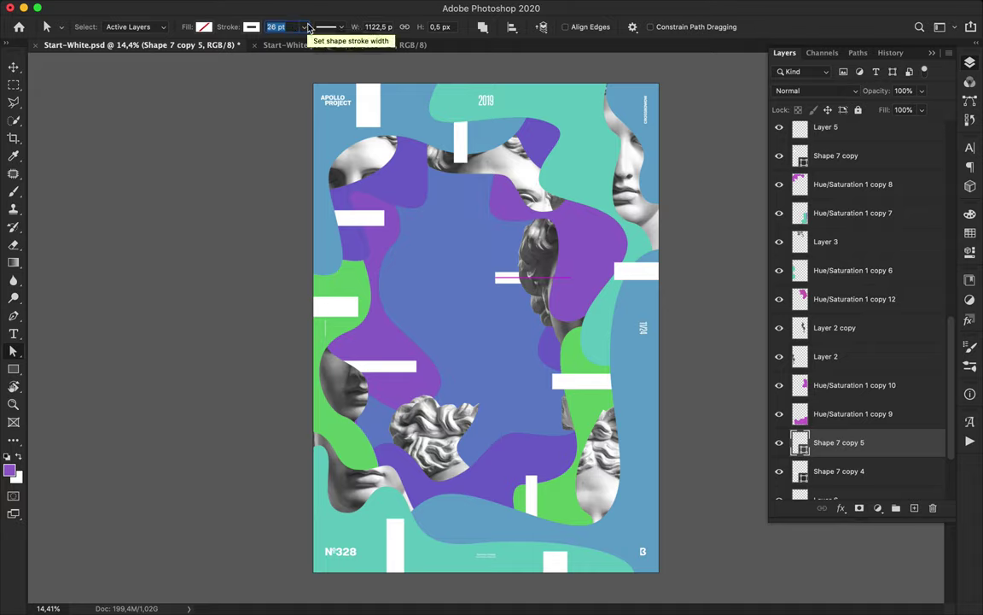
Duplicate the thin horizontal bar beside the left green shape and again near the lower centre of the poster.
key(v)
drag(482, 279, 334, 295)
drag(386, 294, 487, 455)
Rotate the lower-centre thin bar to vertical and raise its layer above Hue/Saturation 1 copy 6.
key(super+t)
key(Return)
drag(843, 442, 845, 256)
Duplicate the thin vertical bar around the upper and lower centre, and adjust the last copy's stroke width and length.
drag(487, 480, 484, 403)
key(a)
text(2)
key(Return)
key(v)
key(a)
mouse_move(484, 364)
mouse_down()
mouse_move(499, 356)
mouse_move(500, 382)
mouse_up()
key(v)
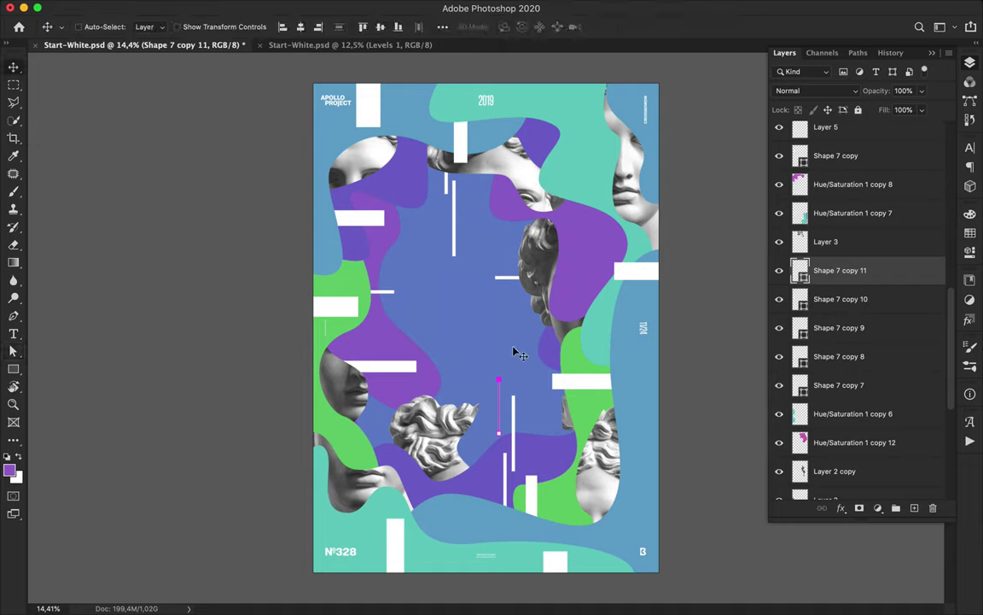
Delete the two horizontal white bars on the poster's right side and the one on its left edge.
super+click(596, 381)
shift+super+click(640, 273)
key(Delete)
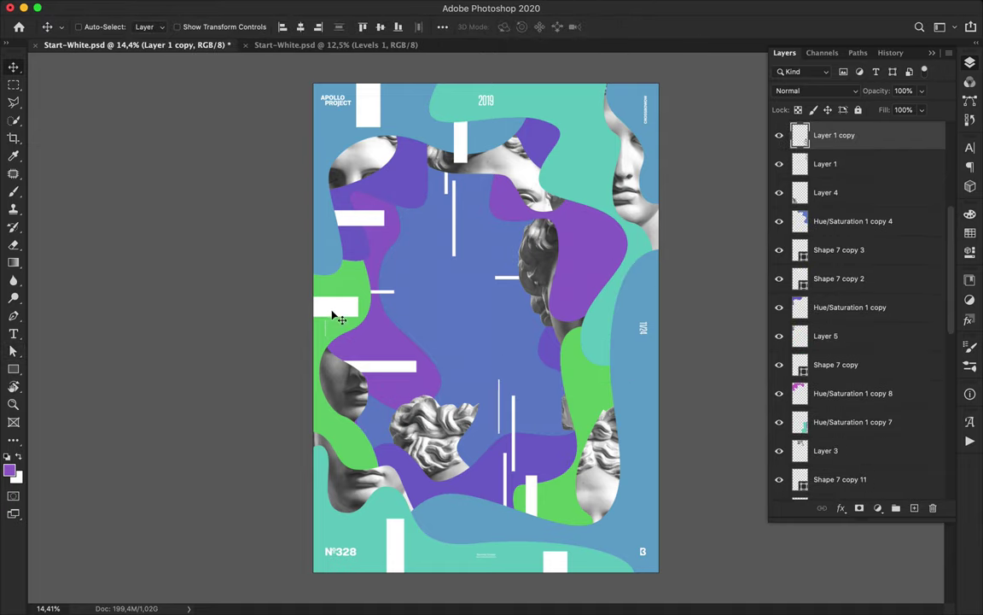
super+click(342, 308)
key(Delete)
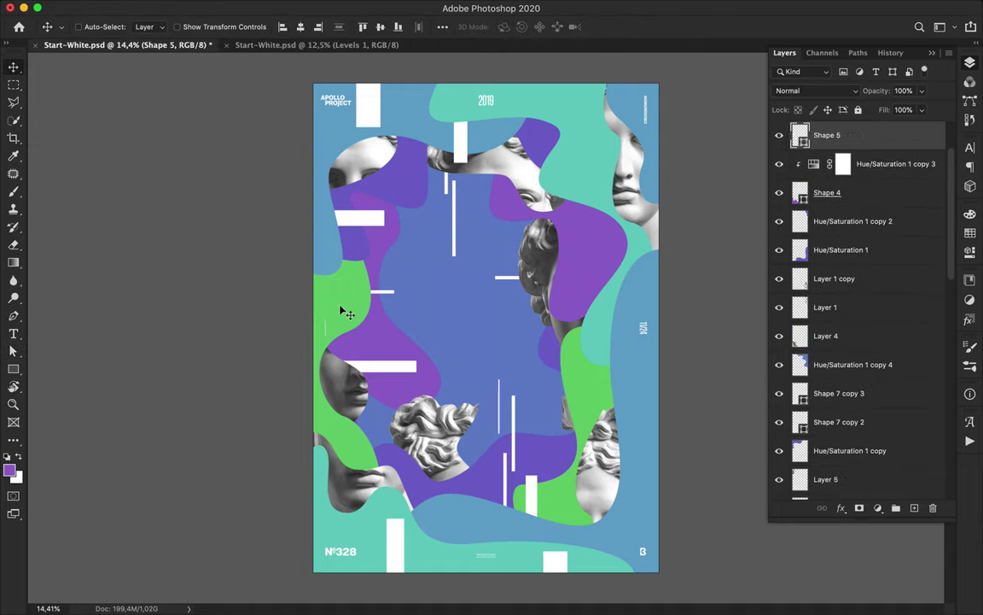
Delete the four remaining horizontal white bars from the inner shapes.
super+click(385, 292)
key(Delete)
super+click(511, 278)
key(Delete)
super+click(379, 368)
key(Delete)
super+click(362, 217)
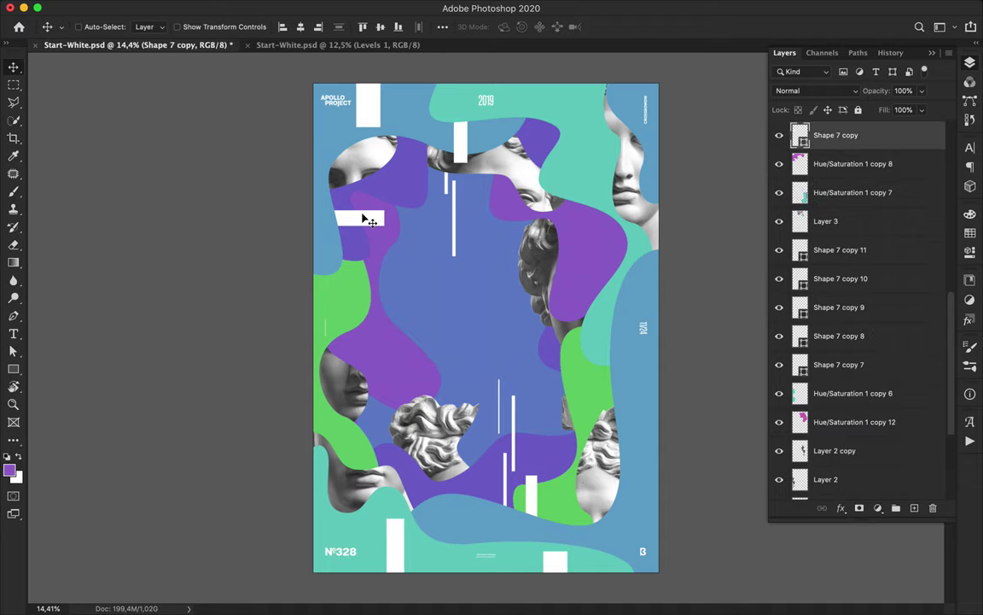
key(Delete)
Draw a vertical line with an 18 pt stroke from the poster's top edge past the upper statue's eye, and shift it slightly left.
key(p)
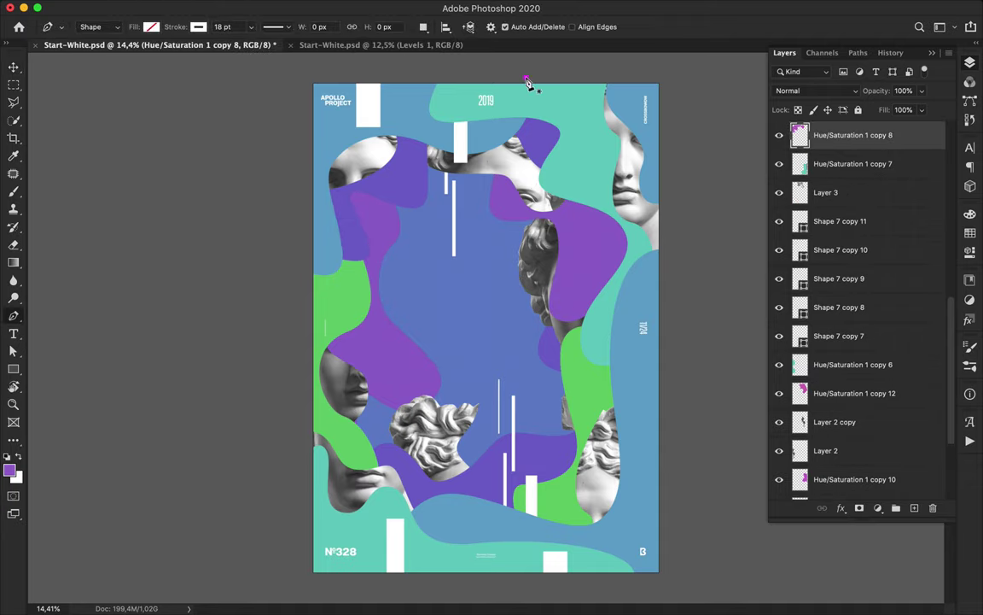
click(526, 79)
shift+click(527, 239)
key(a)
key(v)
drag(528, 208, 512, 207)
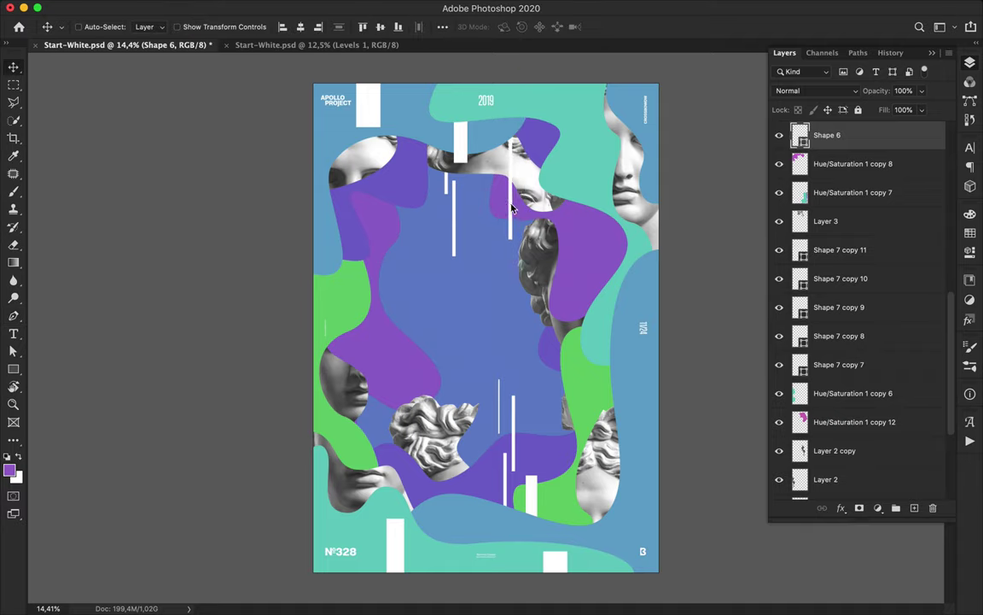
Draw a vertical line with an 18 pt stroke from above Nº328 up through the left statue face to the green shape.
key(p)
key(a)
click(413, 436)
key(p)
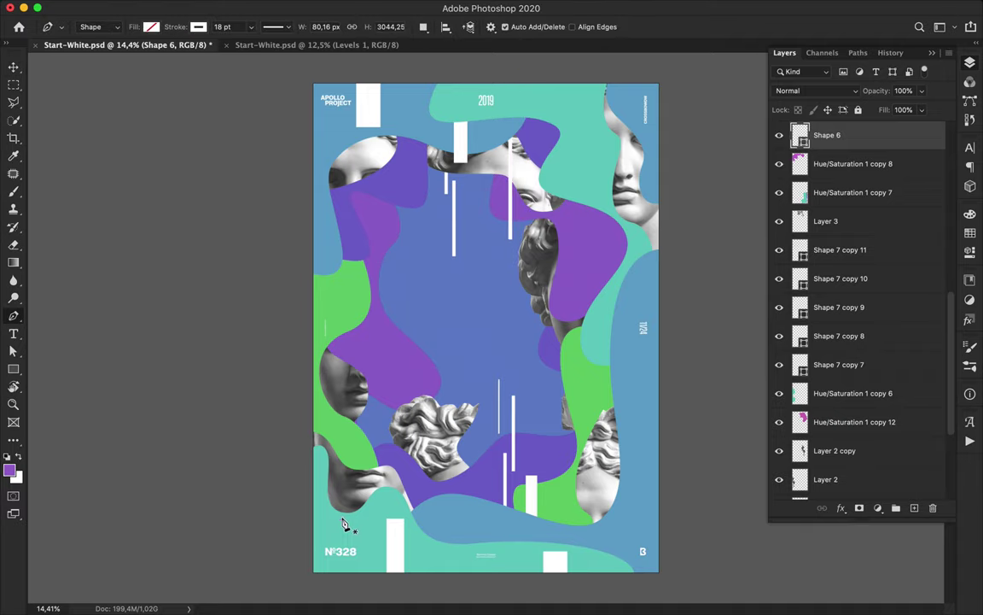
click(340, 518)
shift+click(340, 311)
key(a)
key(v)
Draw a long vertical line from beside the top-left white bar to mid-poster and set its stroke width to 3 pt.
key(p)
key(a)
click(538, 299)
key(p)
click(410, 117)
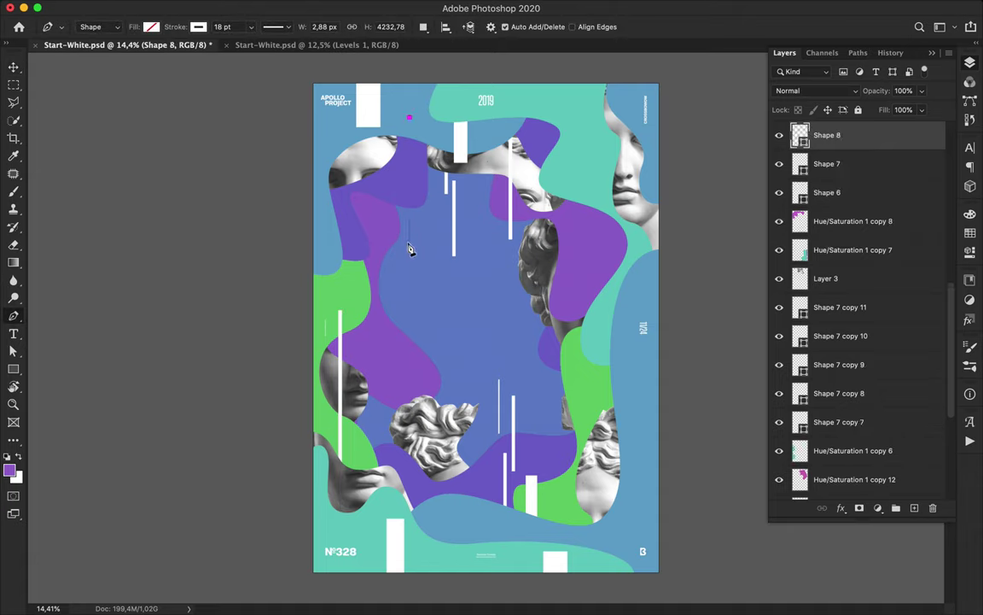
shift+click(410, 243)
key(a)
drag(411, 307, 410, 310)
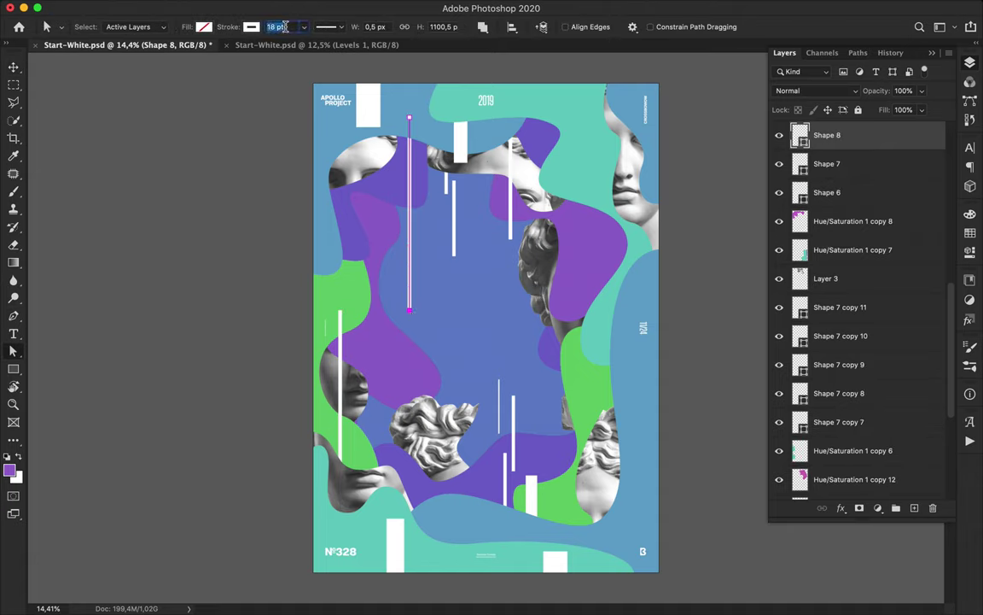
text(3)
key(Return)
key(v)
Draw a 3 pt vertical line beside 11/24 up to the right statue's mouth and stack it beneath Shape 4.
key(p)
key(Escape)
key(v)
key(p)
click(628, 395)
shift+click(630, 196)
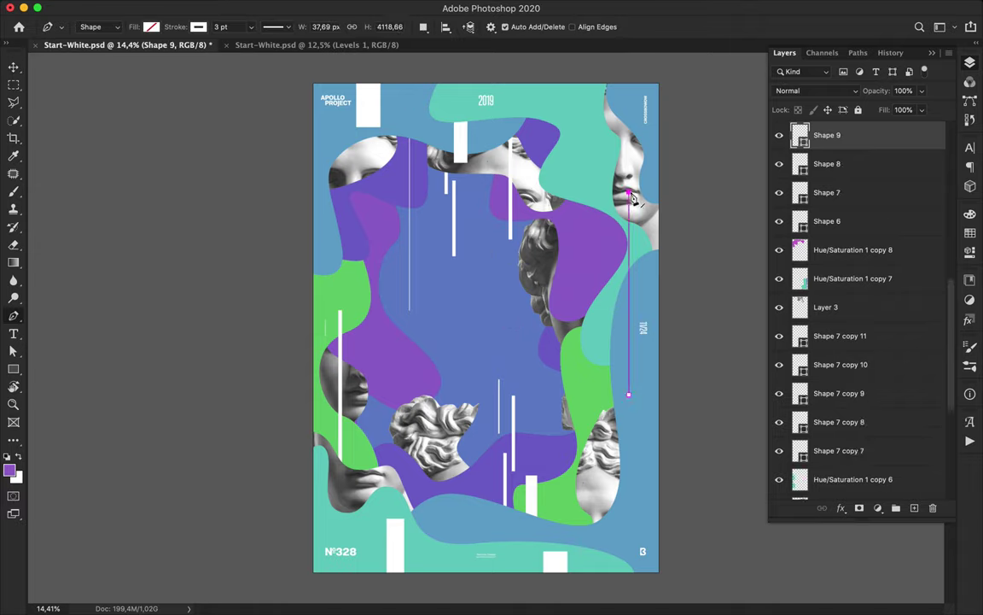
key(v)
drag(827, 135, 858, 170)
click(651, 4)
Draw two 3 pt vertical lines, one below 11/24 near the right edge and one across the lower-left statue's mouth.
key(p)
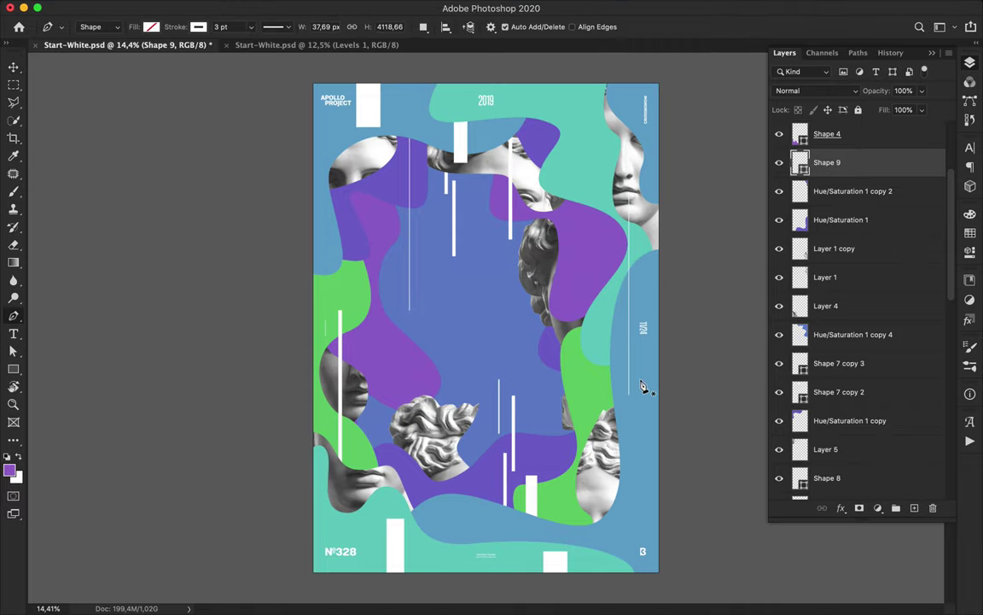
click(649, 374)
shift+click(649, 471)
key(a)
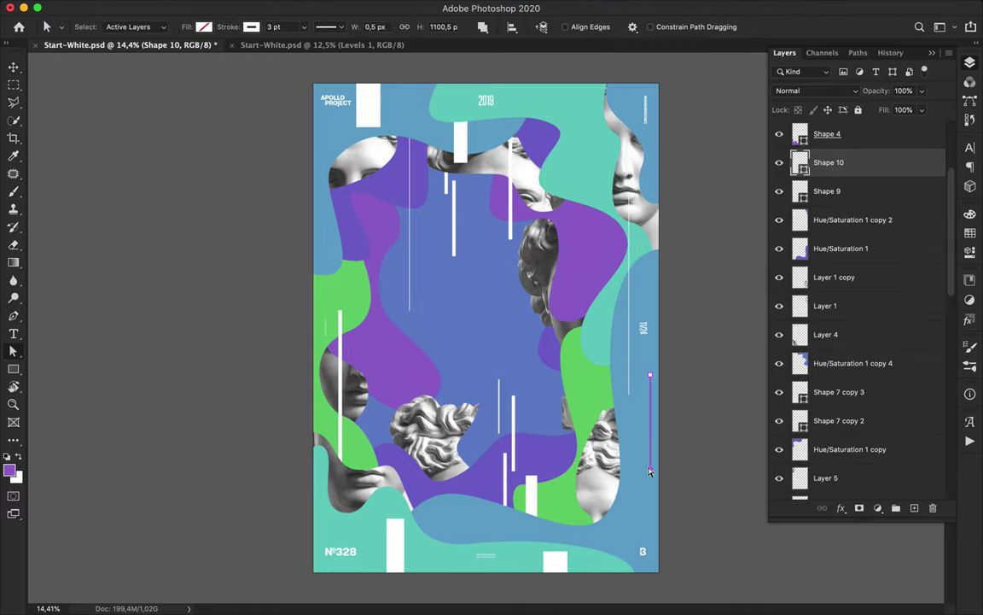
key(p)
click(367, 445)
shift+click(367, 521)
key(a)
Draw two 3 pt vertical lines, one below the APOLLO PROJECT logo and one between the top-left white bar and 2019.
key(p)
key(a)
key(p)
click(326, 126)
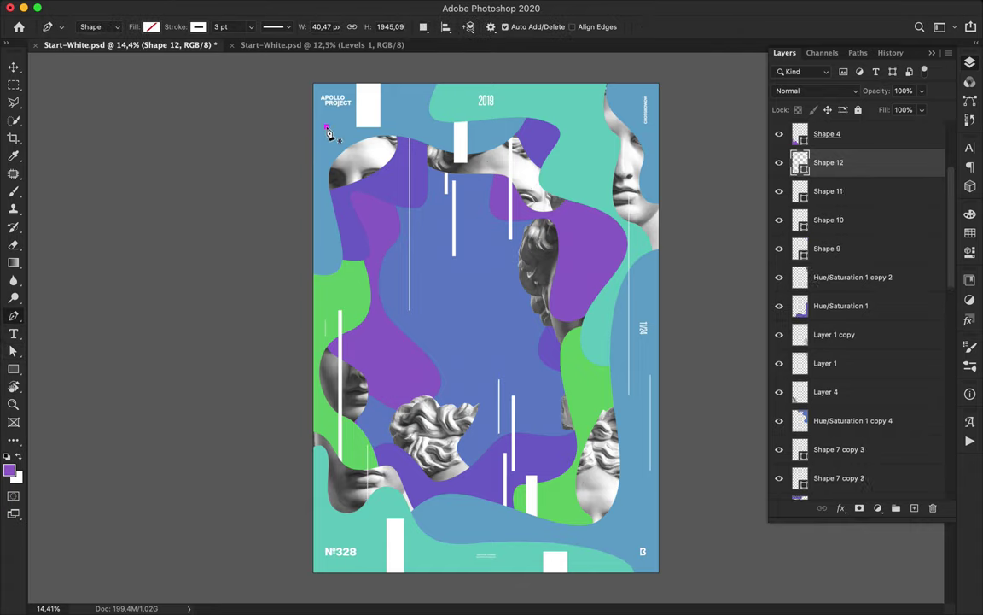
shift+click(327, 210)
key(a)
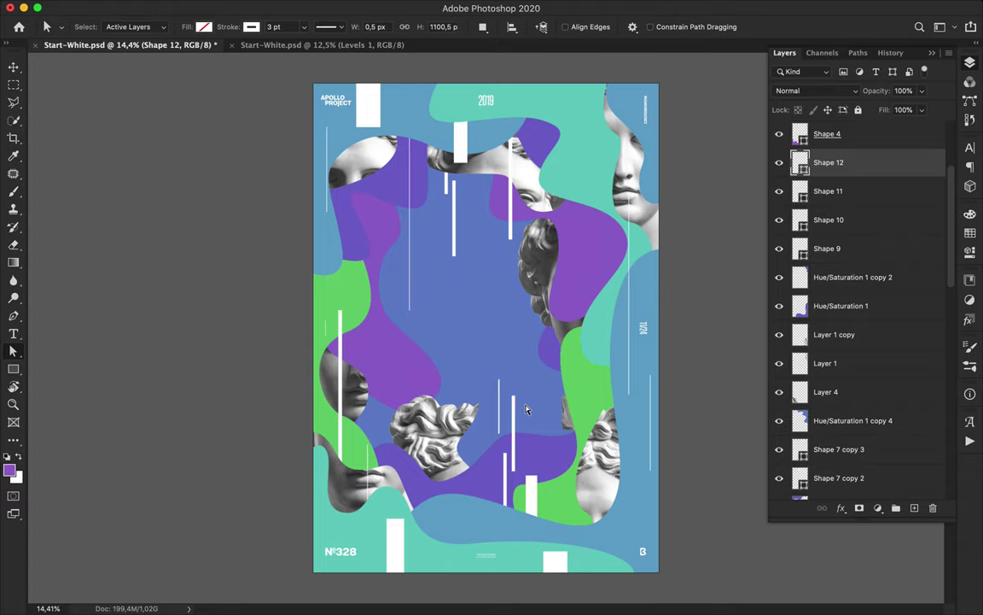
key(p)
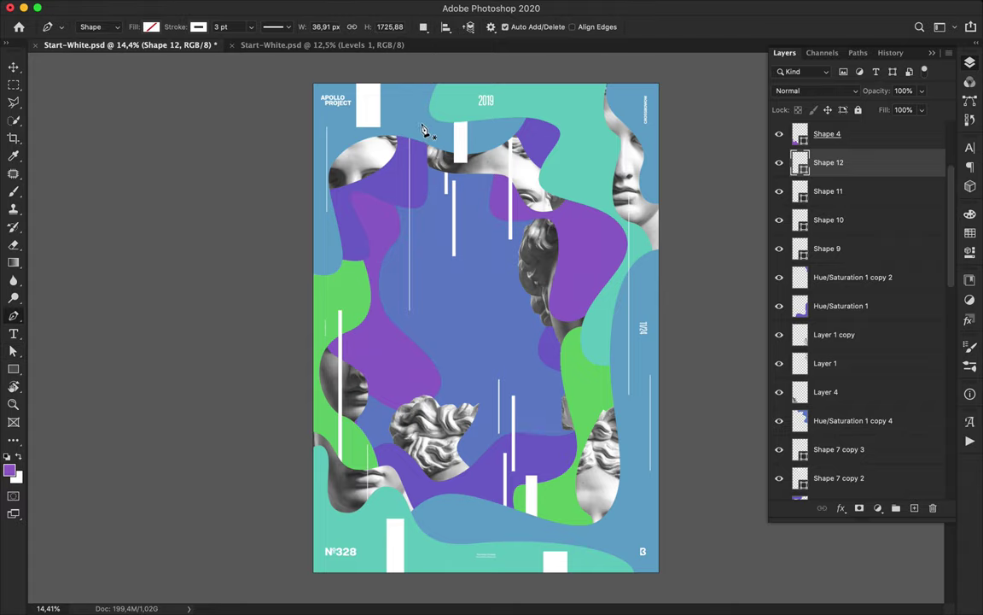
click(418, 100)
shift+click(417, 157)
key(a)
Draw a short vertical line on the teal shape to the right of 2019 and increase its stroke width.
key(p)
click(568, 101)
shift+click(567, 142)
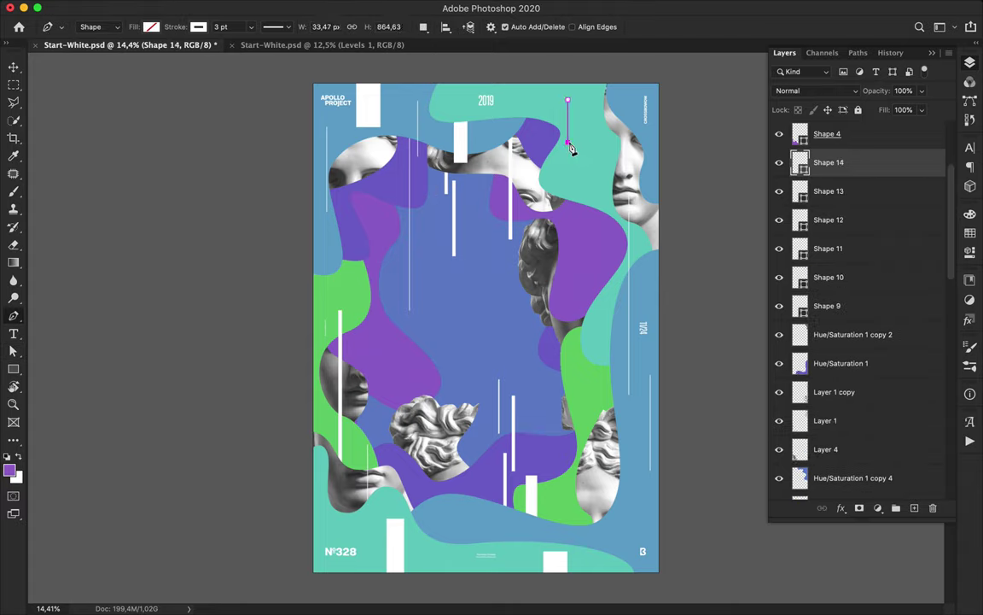
key(a)
click(275, 26)
key(Return)
key(v)
Duplicate the short line to the top edge beside 2019 and onto the left purple shape, stacking the latter beneath Hue/Saturation 1 copy 11.
drag(568, 126, 442, 96)
mouse_move(442, 100)
mouse_down()
mouse_move(429, 417)
mouse_move(399, 339)
mouse_up()
drag(859, 163, 856, 437)
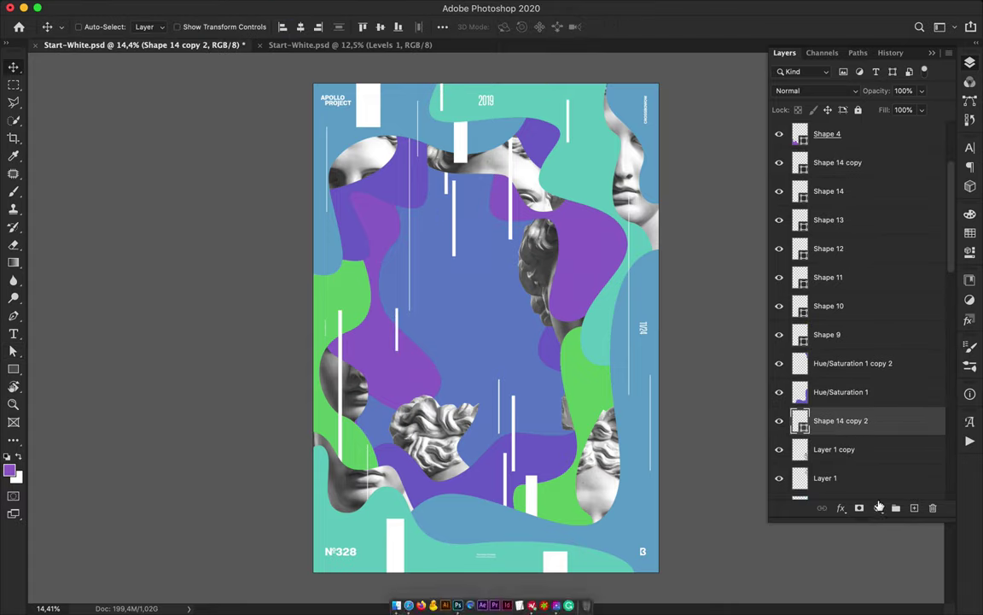
scroll(878, 399, down, 4)
drag(857, 309, 856, 434)
drag(839, 418, 832, 461)
mouse_move(399, 320)
mouse_down()
mouse_move(438, 363)
mouse_move(419, 422)
mouse_move(395, 294)
mouse_move(396, 303)
mouse_up()
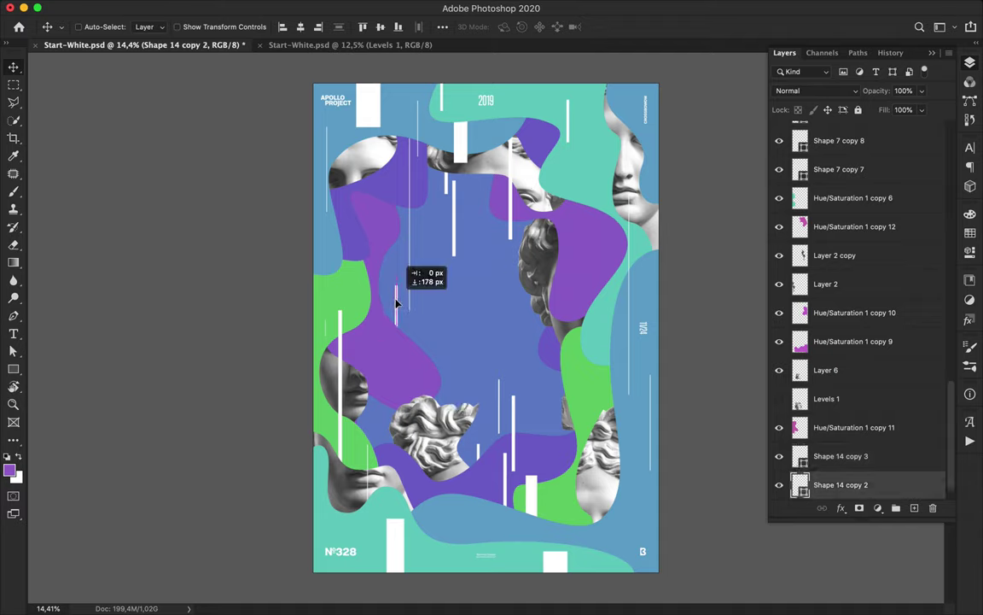
Place a copy of the short line beside the right statue head, set its stroke width to 23 pt, and lengthen it downwards.
key(a)
click(292, 28)
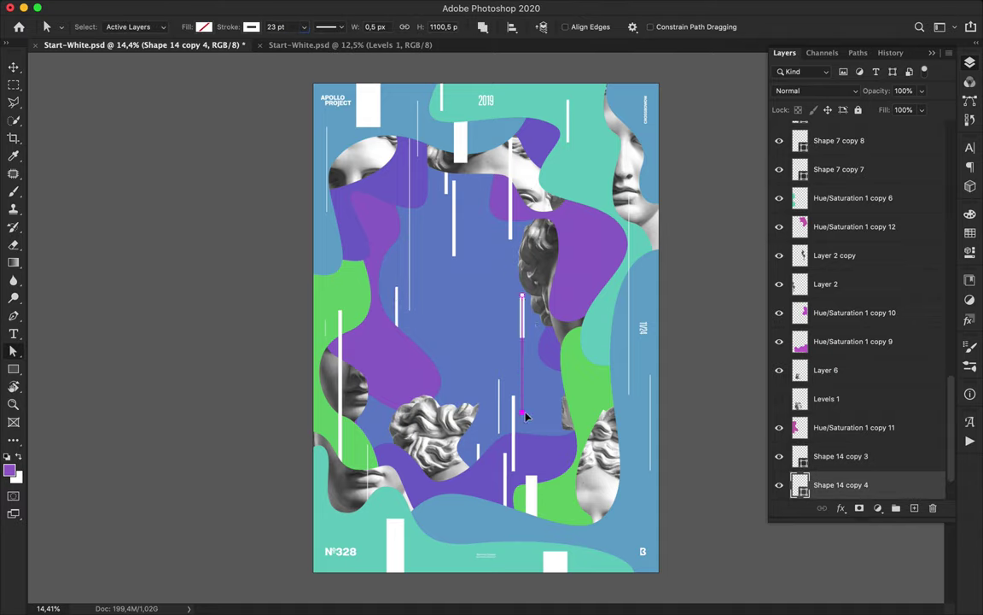
key(v)
Duplicate the 23 pt line to the upper-right teal shape beneath Shape 13, then onto the bottom blue shape and the left purple shape.
drag(525, 381, 596, 158)
drag(872, 480, 800, 143)
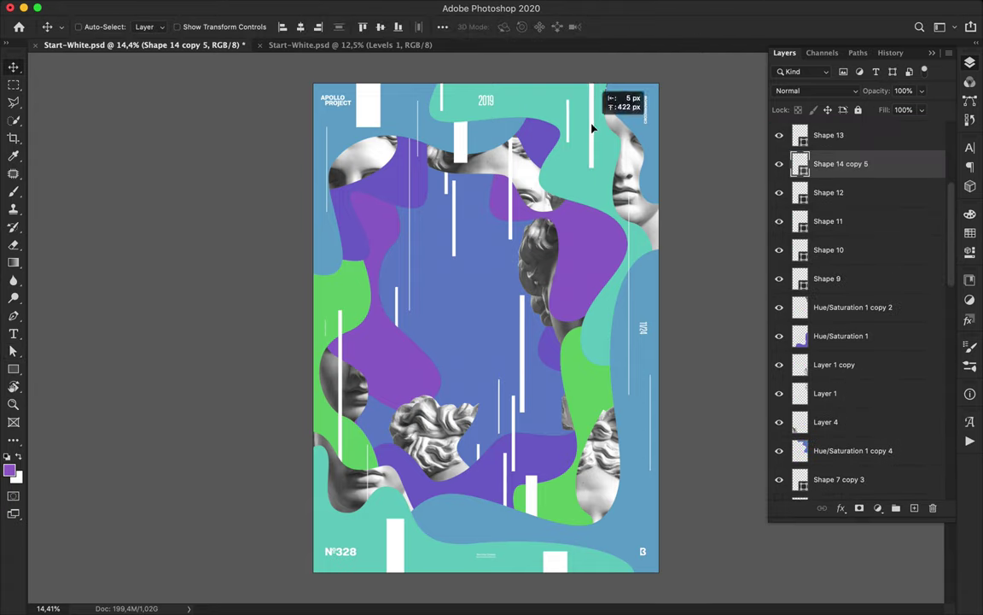
drag(595, 126, 393, 310)
Draw a 249 px white square outline with a 23 pt stroke and scatter copies of it around the poster.
key(u)
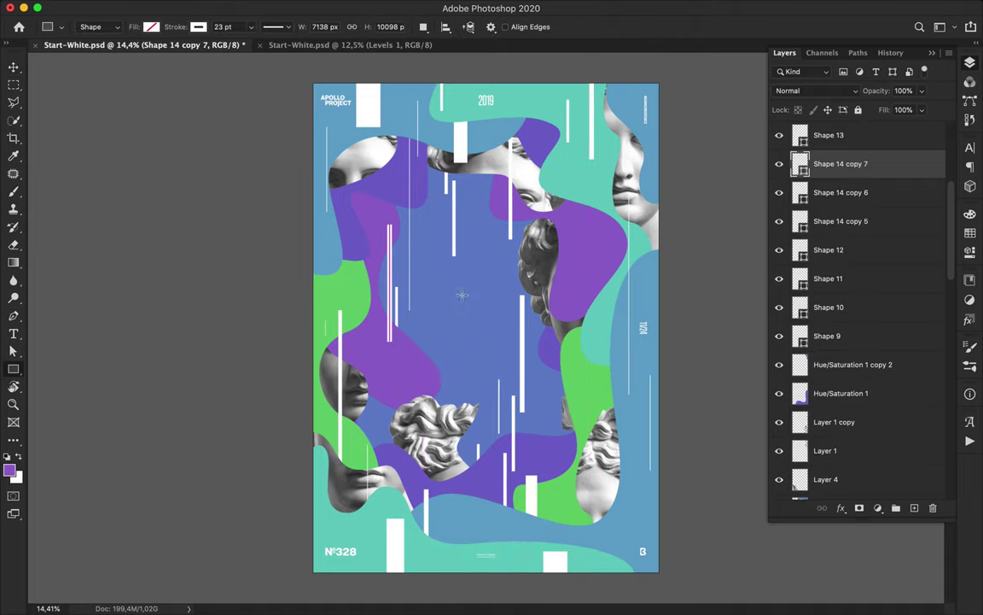
mouse_move(475, 320)
mouse_down()
mouse_move(431, 269)
mouse_move(601, 397)
mouse_move(442, 536)
mouse_move(448, 543)
mouse_move(361, 444)
mouse_move(350, 137)
mouse_move(573, 89)
mouse_move(560, 91)
mouse_up()
key(v)
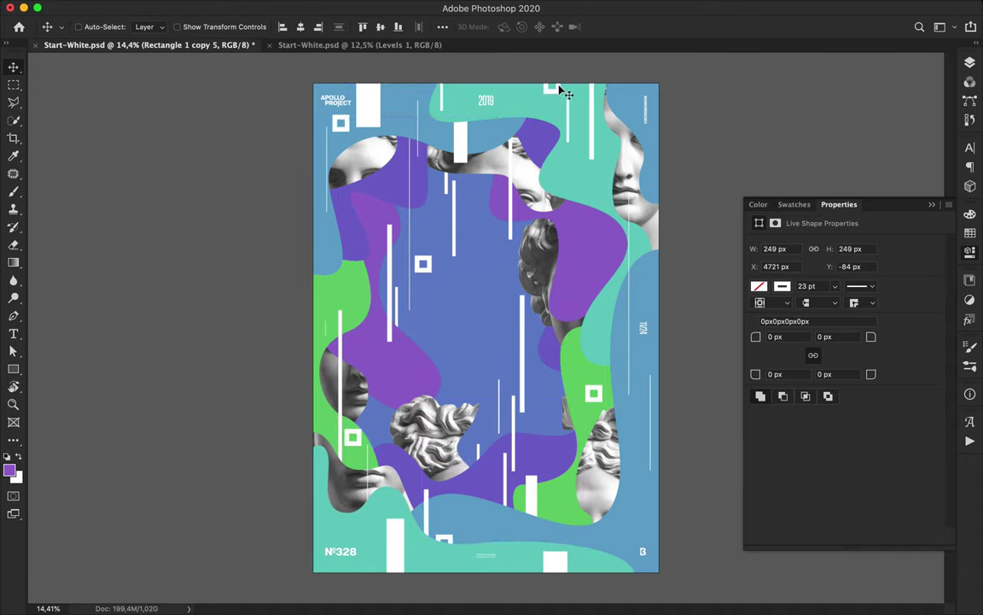
Draw a 270 px white circle outline with a 23 pt stroke and scatter copies of it around the poster.
key(u)
right_click(13, 372)
click(38, 381)
right_click(14, 371)
click(59, 380)
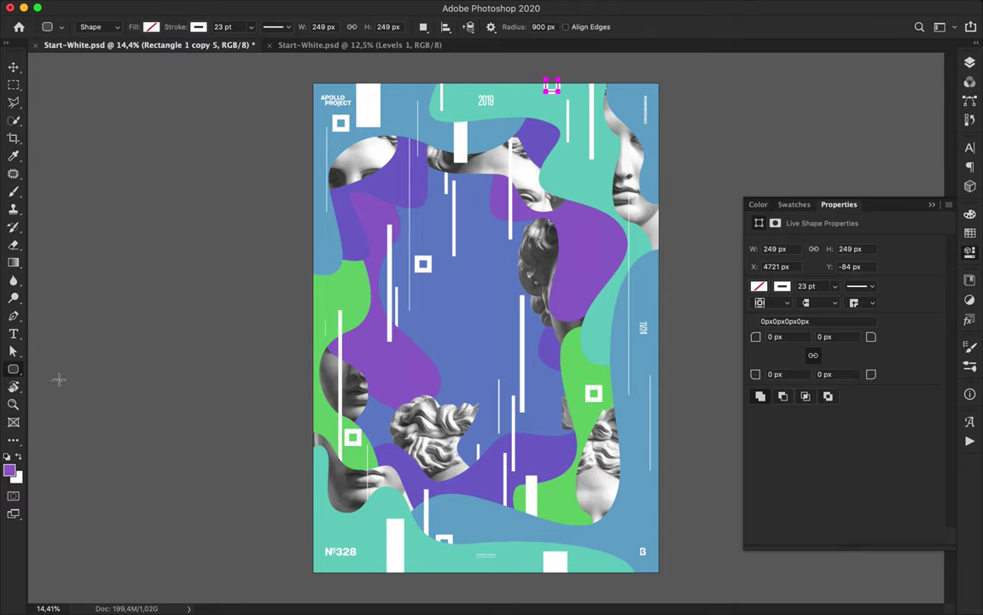
drag(396, 368, 579, 266)
key(v)
mouse_move(579, 267)
mouse_down()
mouse_move(637, 345)
mouse_move(637, 367)
mouse_up()
mouse_move(638, 367)
mouse_down()
mouse_move(501, 494)
mouse_move(497, 509)
mouse_move(409, 114)
mouse_up()
drag(409, 114, 492, 146)
Draw a 1098 px white circle outline in the central blue area, give it a 13 pt stroke, and shift it towards the left purple shape.
key(u)
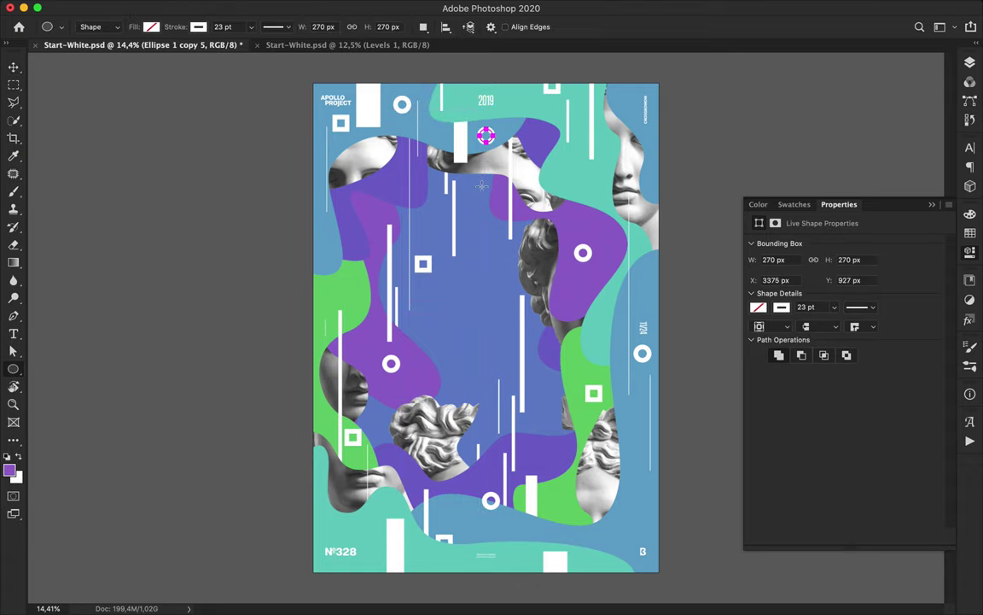
drag(469, 359, 474, 367)
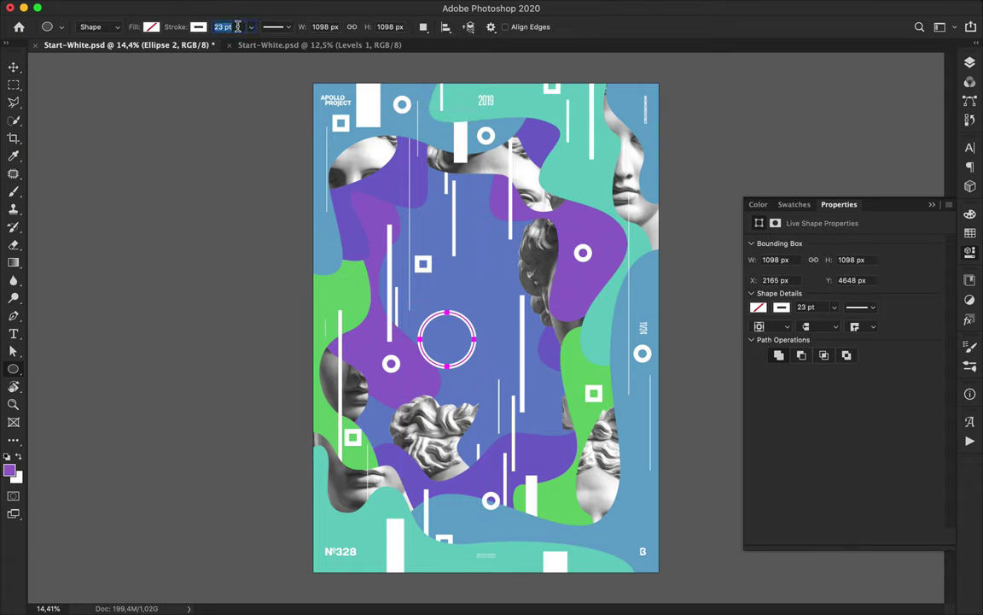
key(Return)
key(Return)
key(a)
click(302, 29)
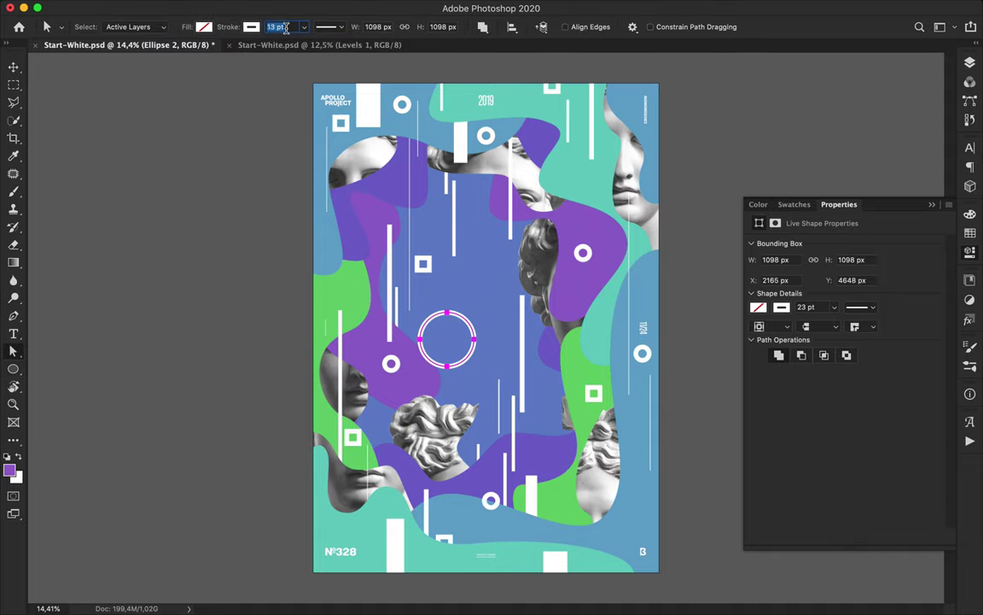
key(Return)
key(v)
drag(470, 351, 457, 364)
Stack the large circle behind the left purple shape and place partly hidden copies at the upper teal shape and the lower-right green shape.
click(969, 63)
mouse_move(913, 172)
mouse_down()
mouse_move(888, 513)
mouse_move(877, 426)
mouse_move(902, 295)
mouse_move(859, 418)
mouse_move(834, 300)
mouse_move(847, 445)
mouse_up()
scroll(847, 444, down, 1)
drag(842, 213, 834, 481)
scroll(835, 481, down, 5)
drag(841, 245, 857, 137)
key(super+j)
scroll(865, 189, up, 3)
drag(543, 145, 561, 507)
Add a thin white rectangle outline at the poster's left edge and a copy at the lower-right edge, stacked beneath Shape 12.
key(u)
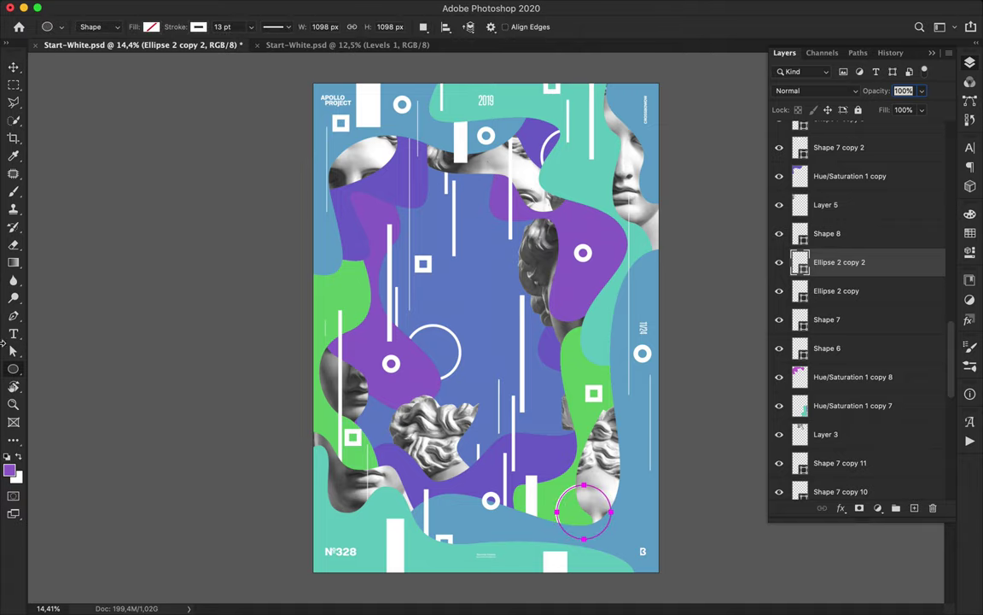
mouse_move(454, 264)
mouse_down()
mouse_move(462, 269)
mouse_move(348, 275)
mouse_move(621, 465)
mouse_move(654, 534)
mouse_up()
key(v)
click(969, 63)
drag(906, 261, 830, 162)
drag(647, 516, 626, 561)
Add the text 365 in white 28 pt Molde Bold, stack its digits vertically with 38 pt leading, and place it beside the central white bar.
key(t)
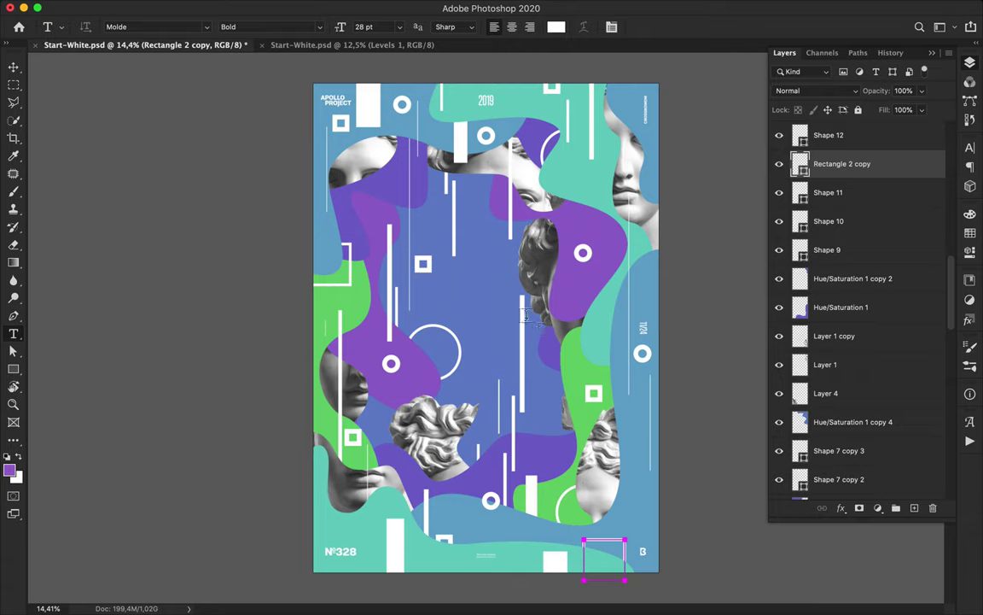
click(492, 299)
key(super+Return)
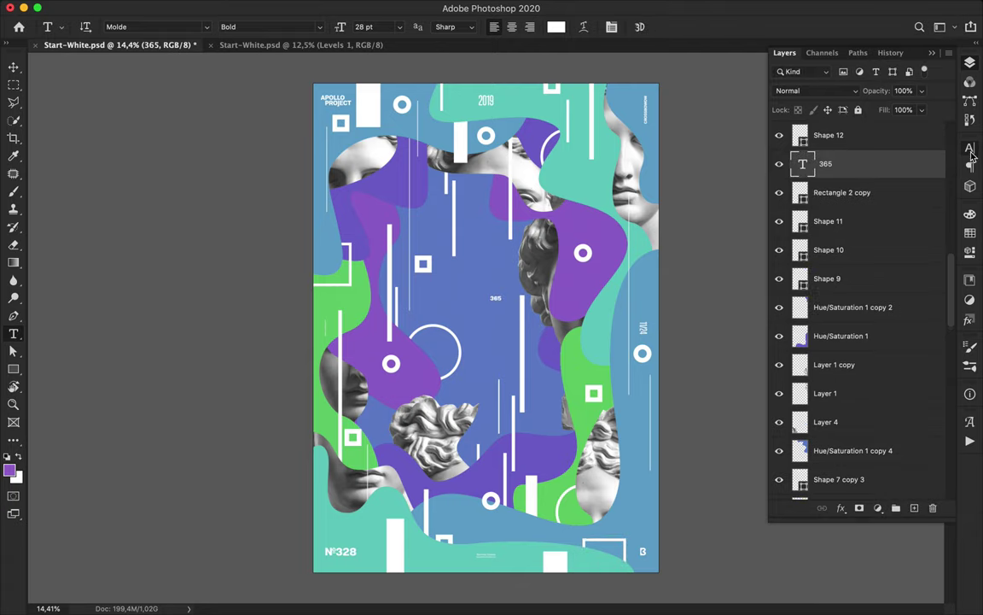
click(970, 149)
key(v)
drag(474, 317, 514, 321)
Duplicate the stacked 365 text beside the lower-left white bar, move its layer down the stack, and set it to 48 pt with 68 pt leading.
drag(514, 316, 383, 540)
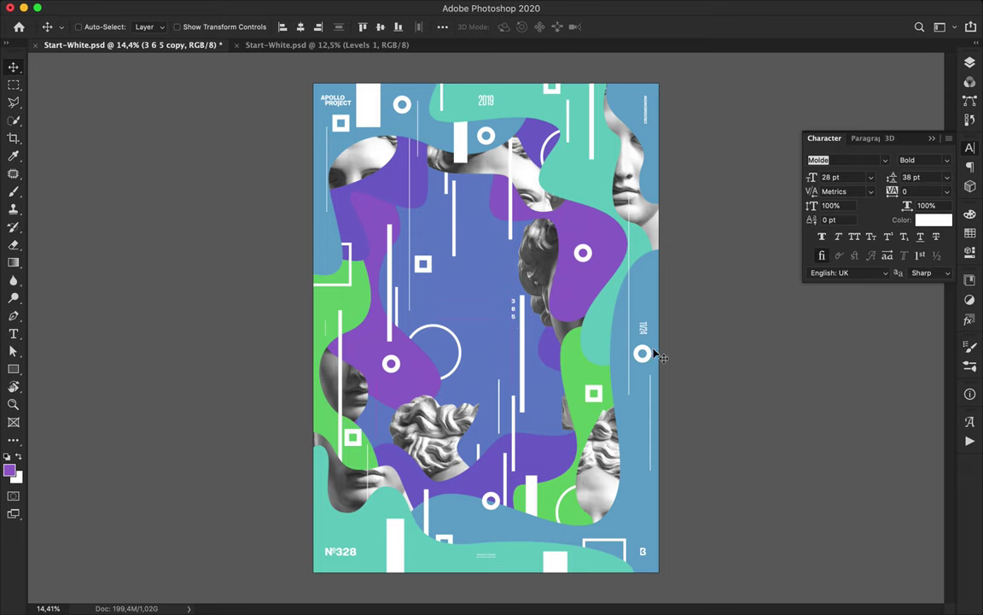
click(970, 63)
drag(869, 165, 854, 235)
click(970, 151)
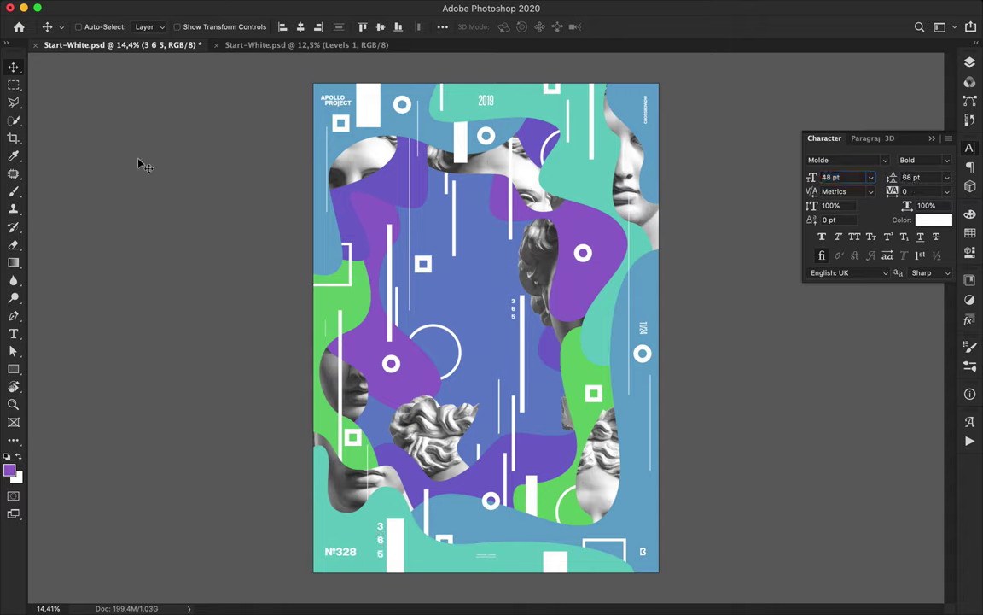
Scatter copies of the small and large stacked 365 texts beside the bars and wavy shapes around the poster.
drag(434, 327, 321, 241)
drag(513, 309, 478, 278)
drag(416, 243, 595, 239)
Draw a short vertical white line on the right purple shape beside the small 365 text, and save the document.
key(p)
click(576, 191)
shift+click(576, 229)
key(a)
key(v)
key(super+s)
click(661, 9)
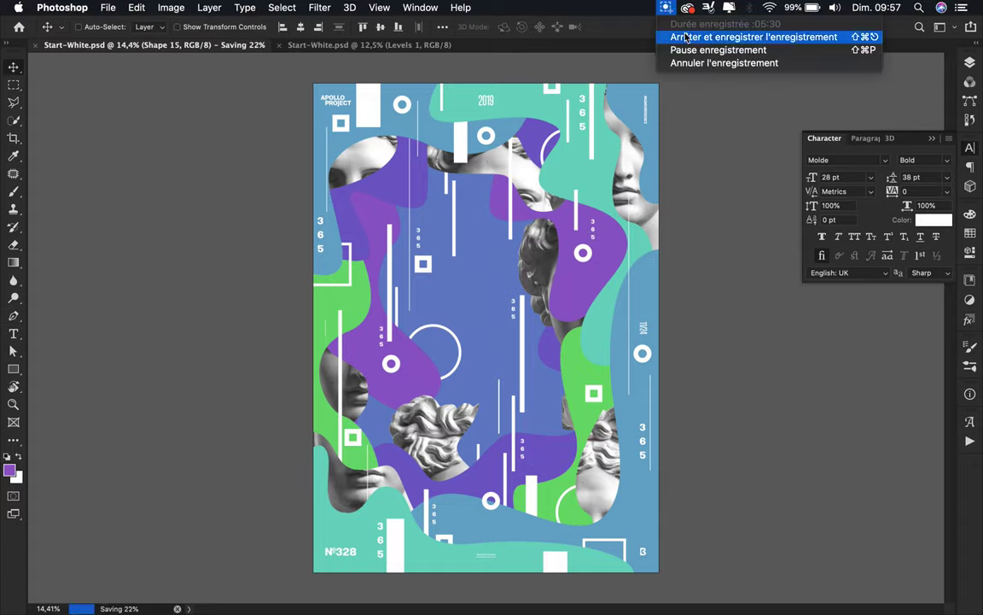